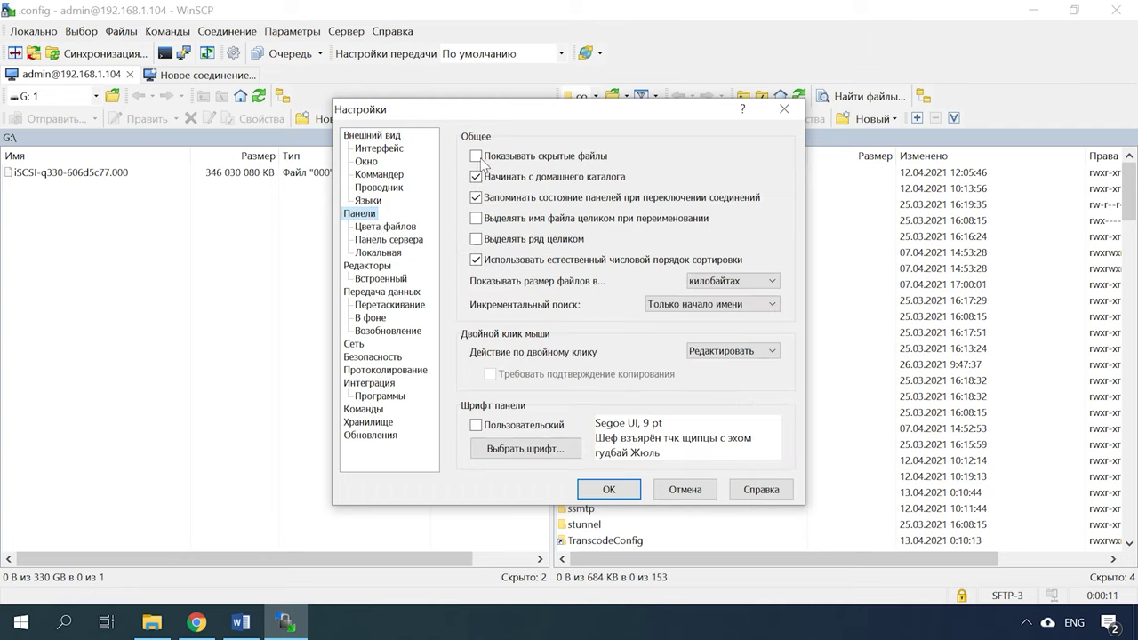
Turn on the display of hidden files and open the remote folder /mnt/HDA_ROOT/.config.
click(480, 156)
click(608, 489)
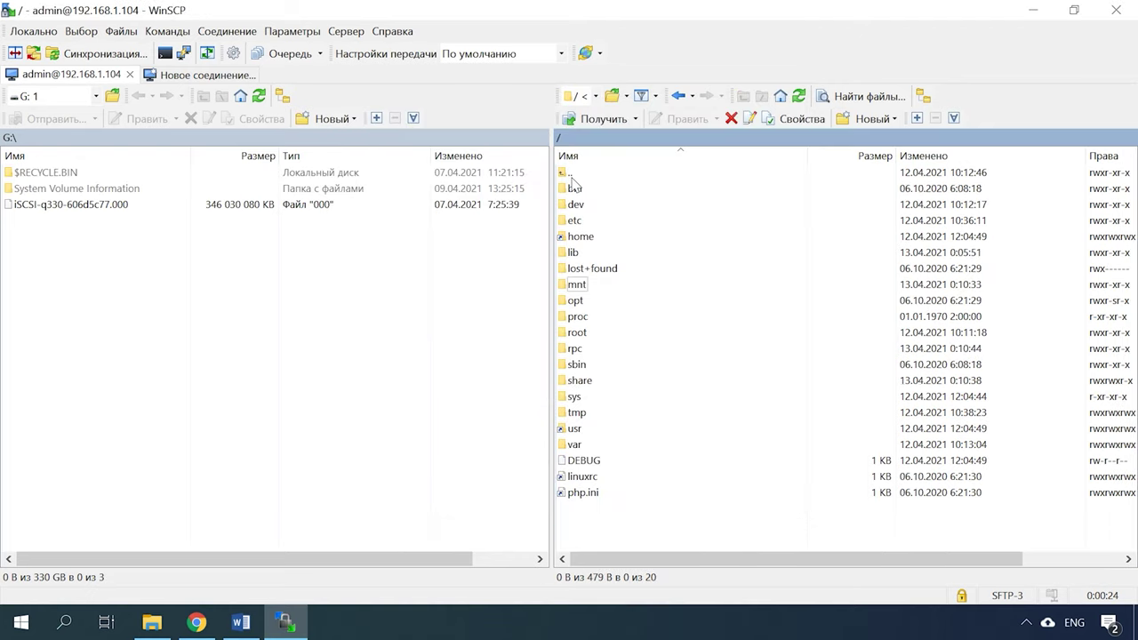
double_click(578, 285)
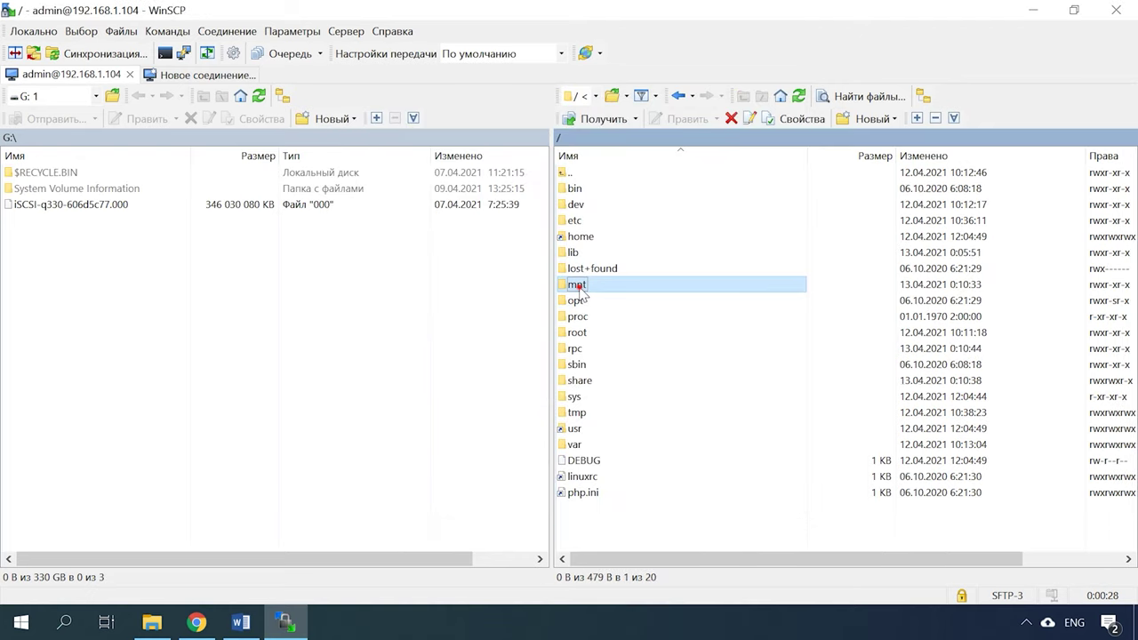
click(588, 222)
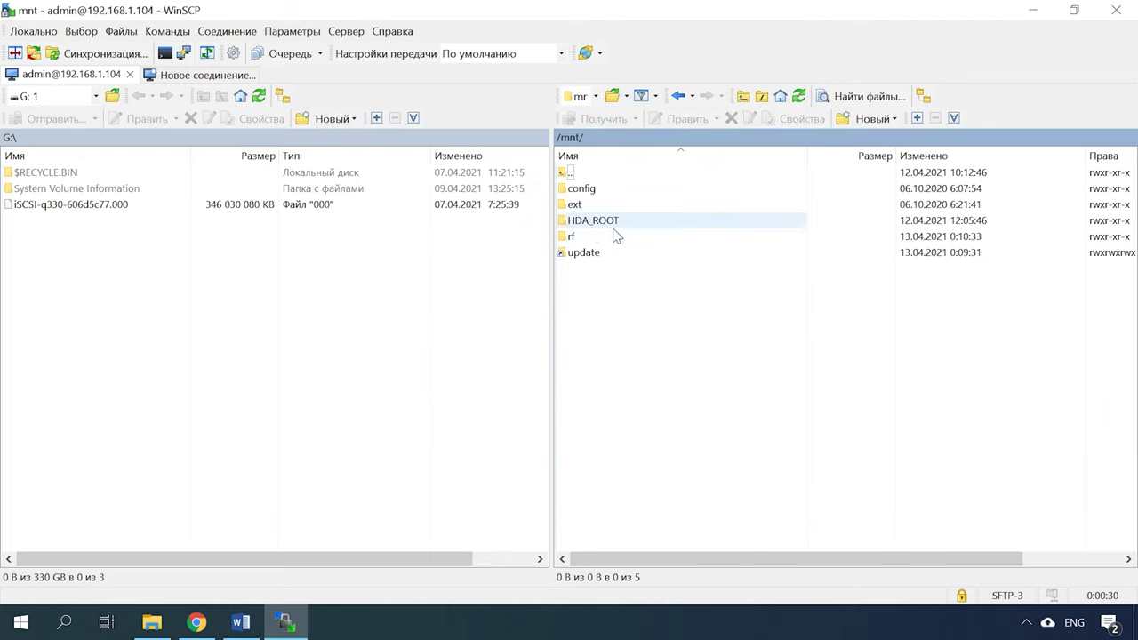
double_click(589, 222)
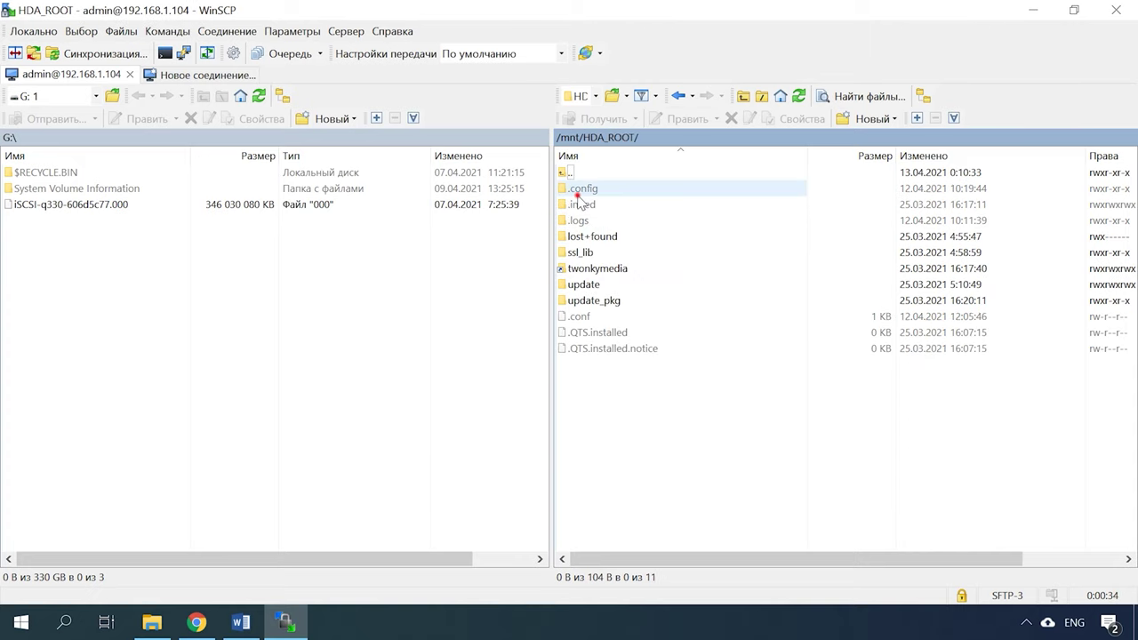
double_click(577, 194)
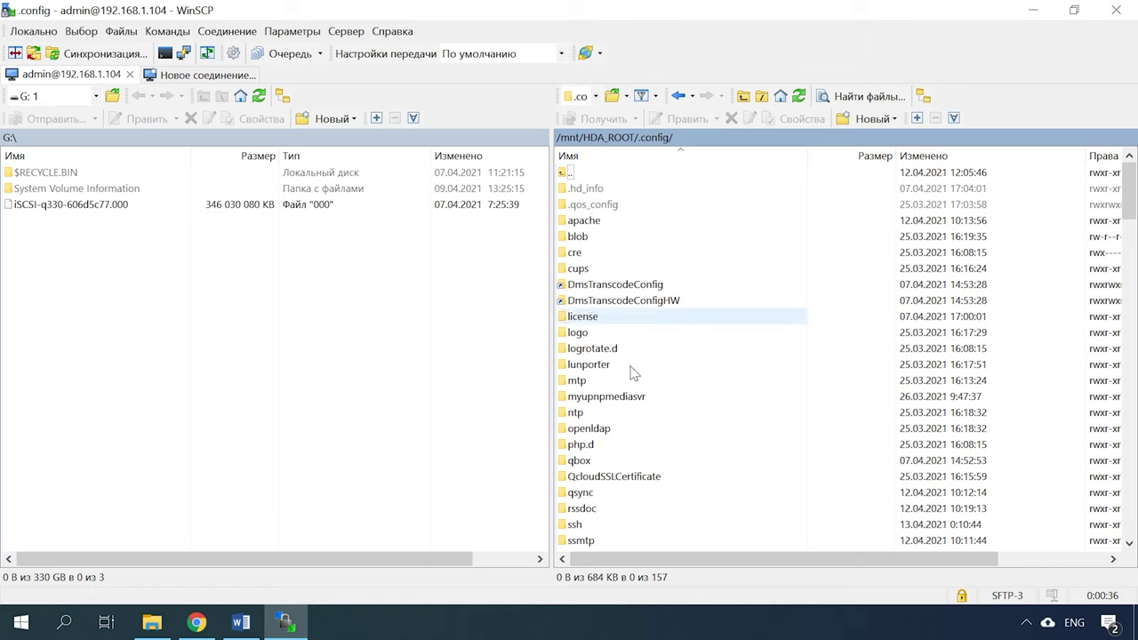
Find iscsi_trgt.conf in the remote .config folder and open it for editing.
scroll(632, 373, down, 15)
scroll(622, 429, down, 3)
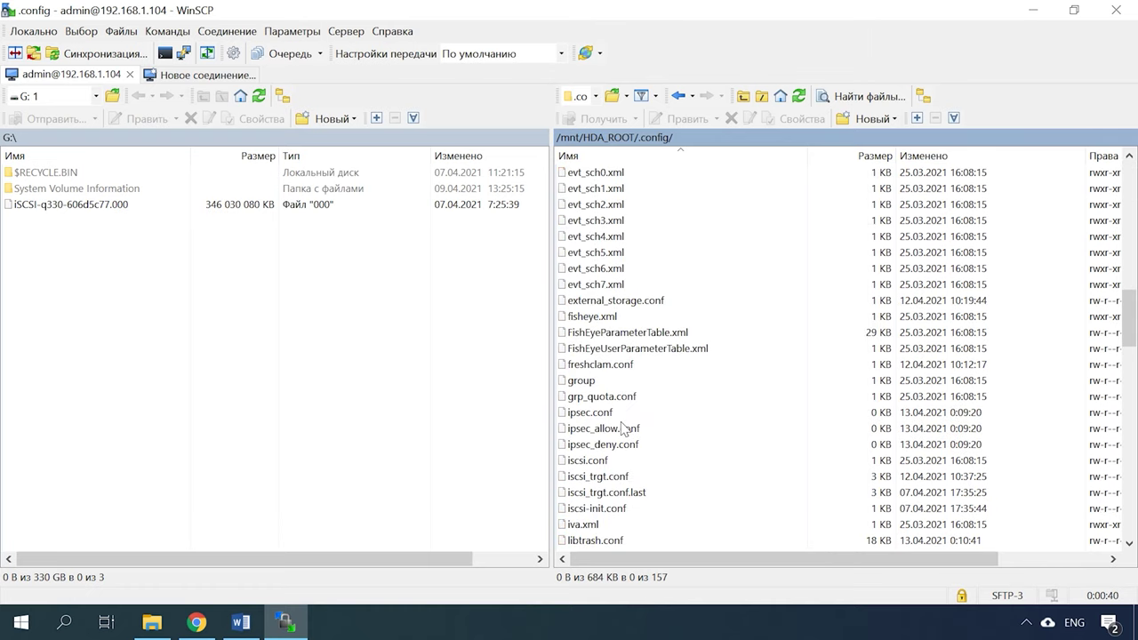
click(614, 430)
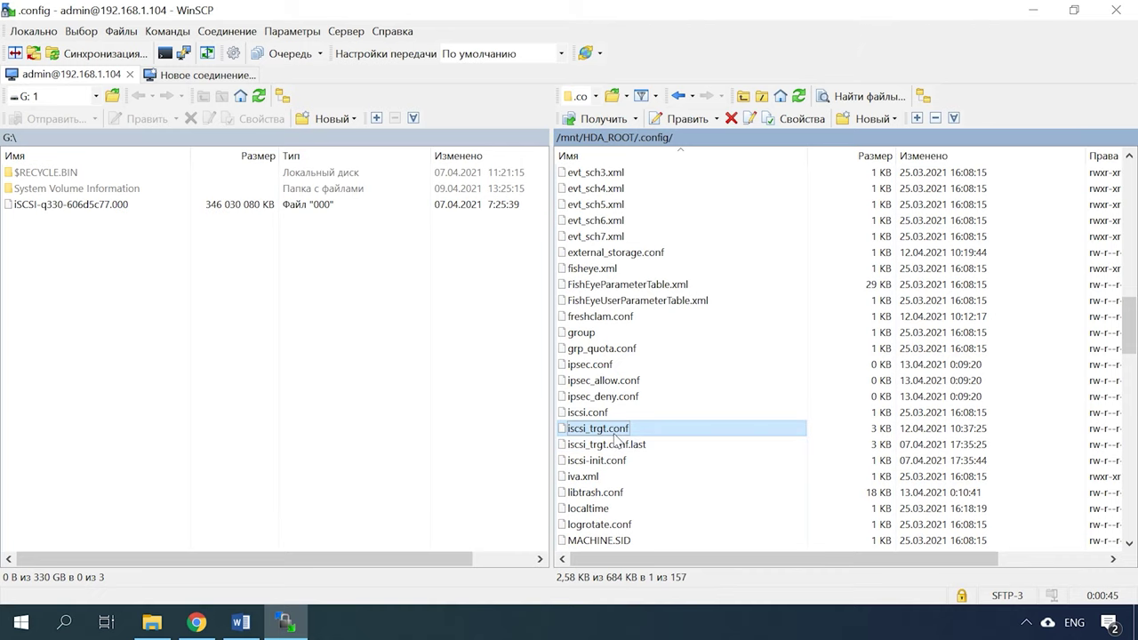
double_click(613, 431)
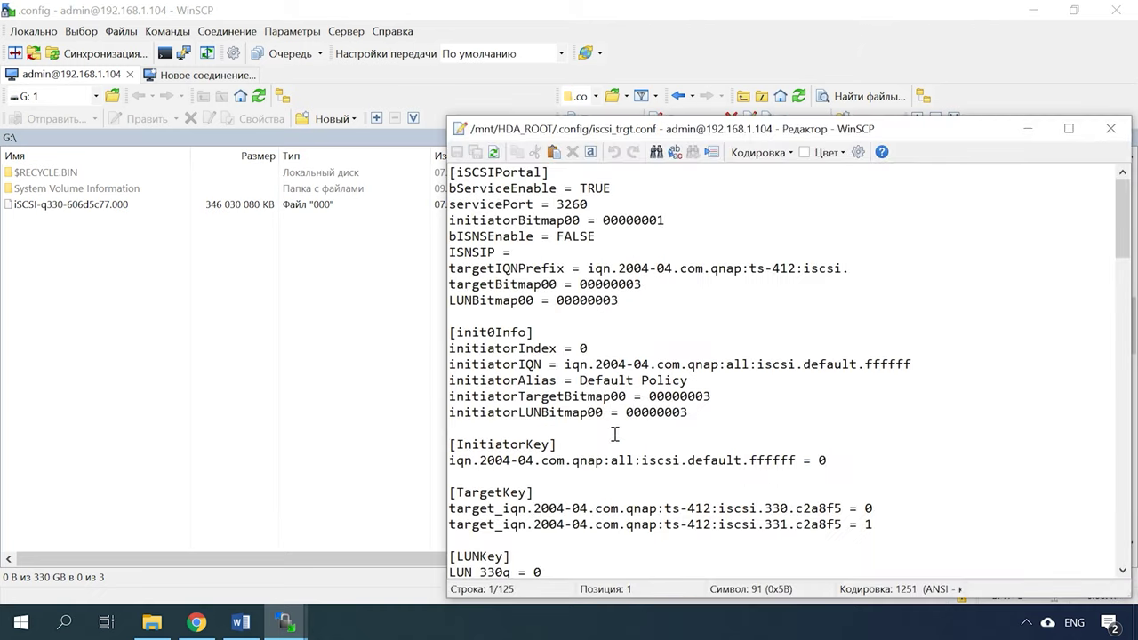
Select the image name iSCSI-330q-606d9e8b in the LUNMetaPath line of the [LUN0Info] section.
scroll(613, 433, down, 14)
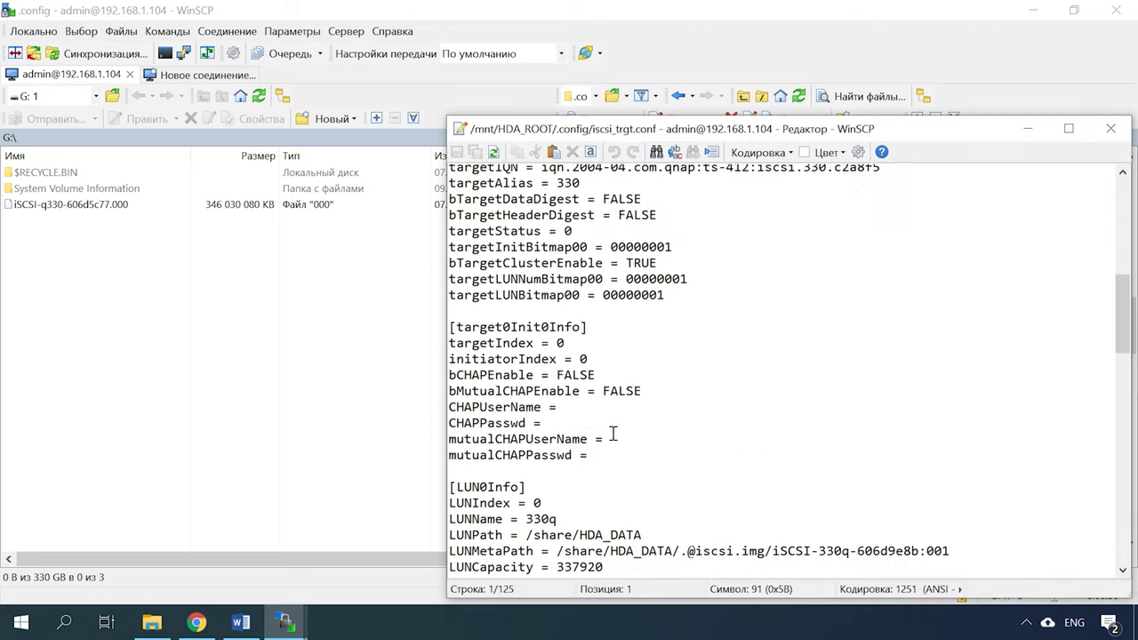
scroll(612, 434, down, 3)
double_click(451, 253)
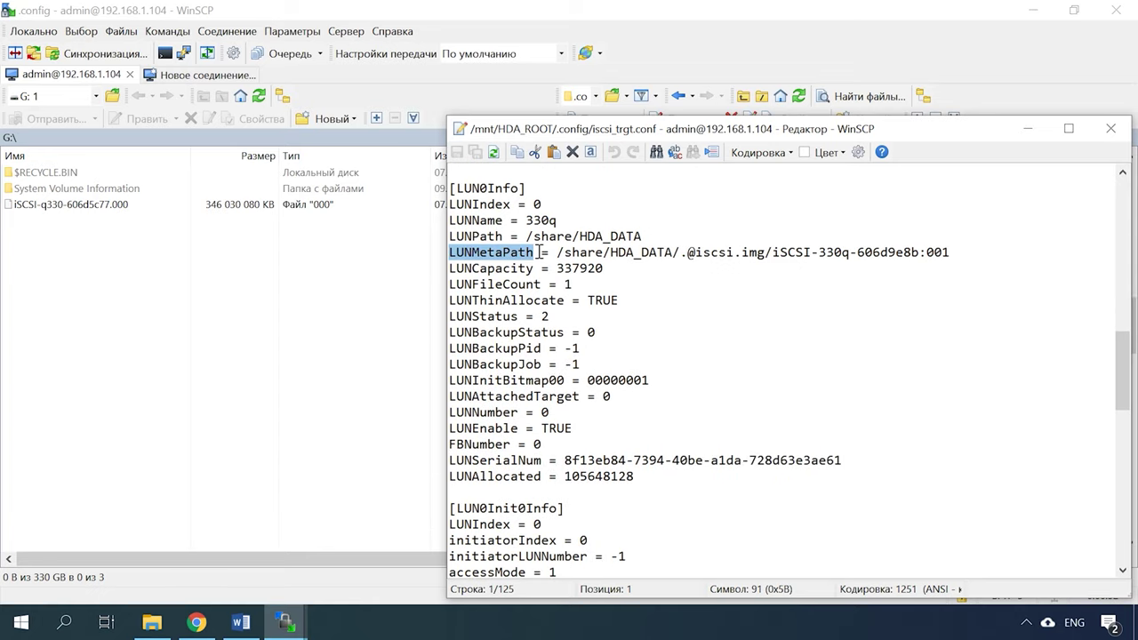
drag(771, 253, 919, 253)
Copy the base name iSCSI-q330-606d5c77 of the local image file on G:, leaving out its .000 extension.
click(98, 205)
key(F2)
key(ctrl+c)
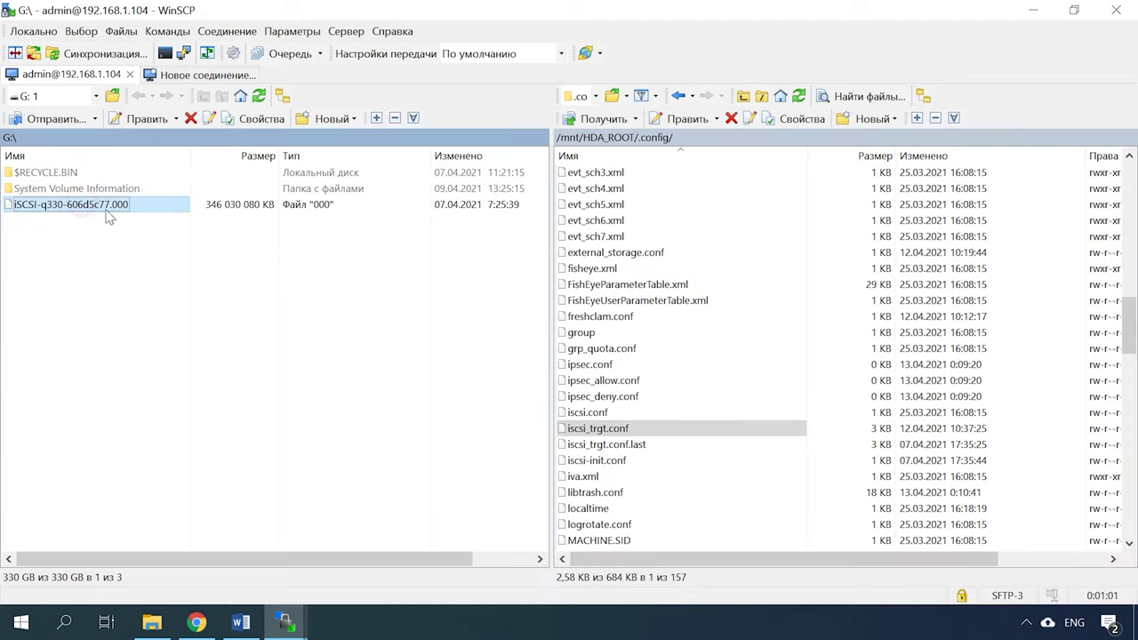
right_click(94, 206)
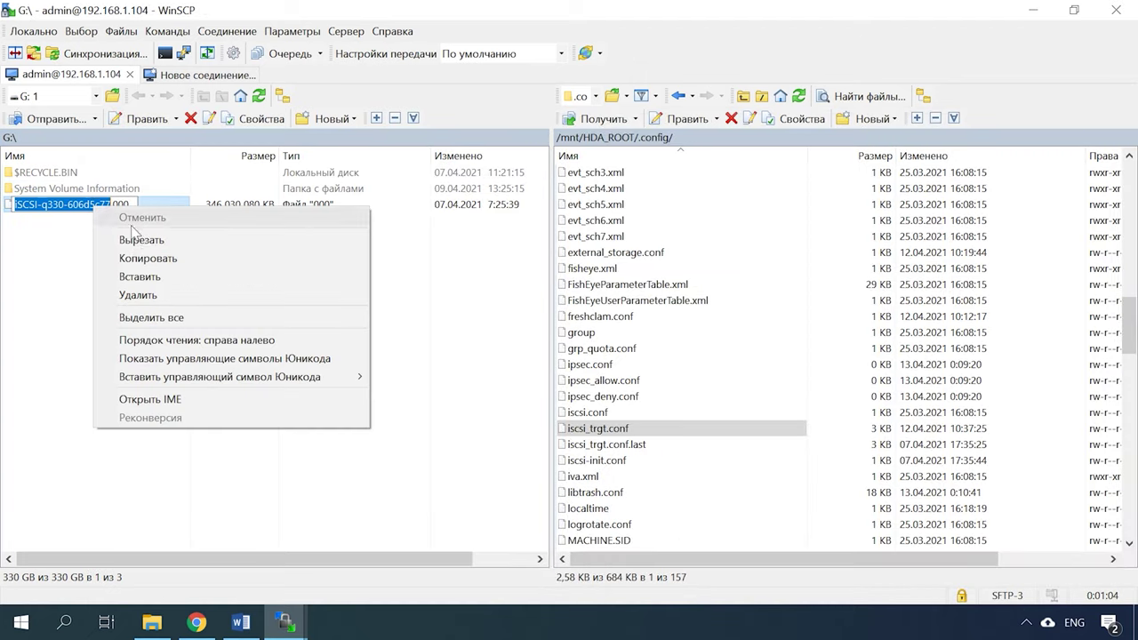
click(142, 258)
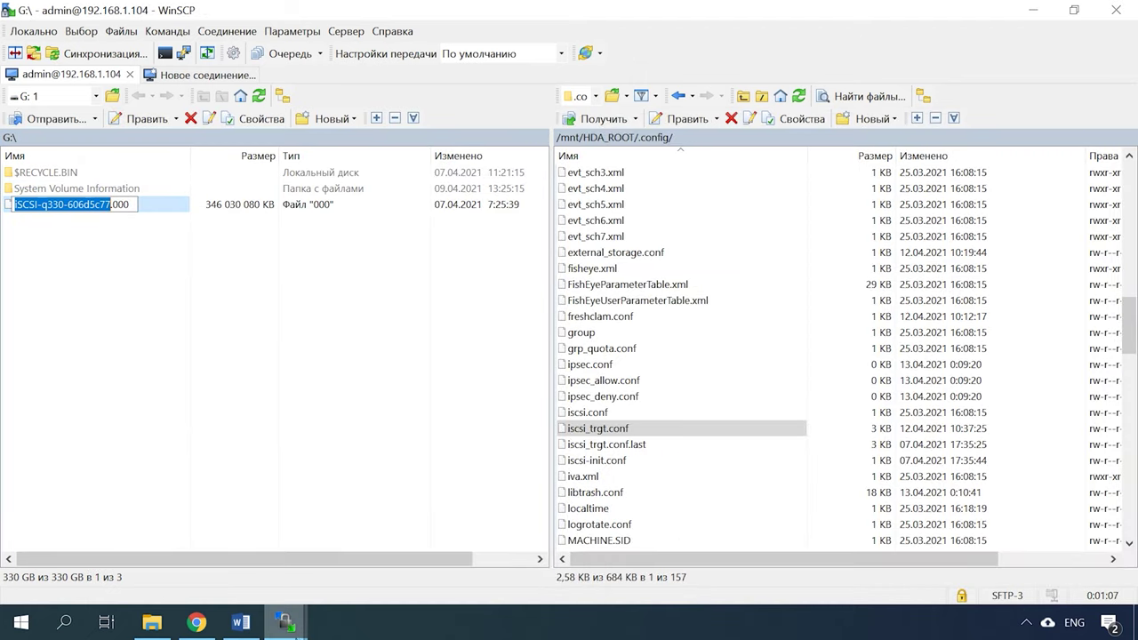
Replace the selected image name in the LUNMetaPath line with iSCSI-q330-606d5c77, then close iscsi_trgt.conf and save the change.
mouse_move(283, 627)
click(382, 524)
right_click(862, 254)
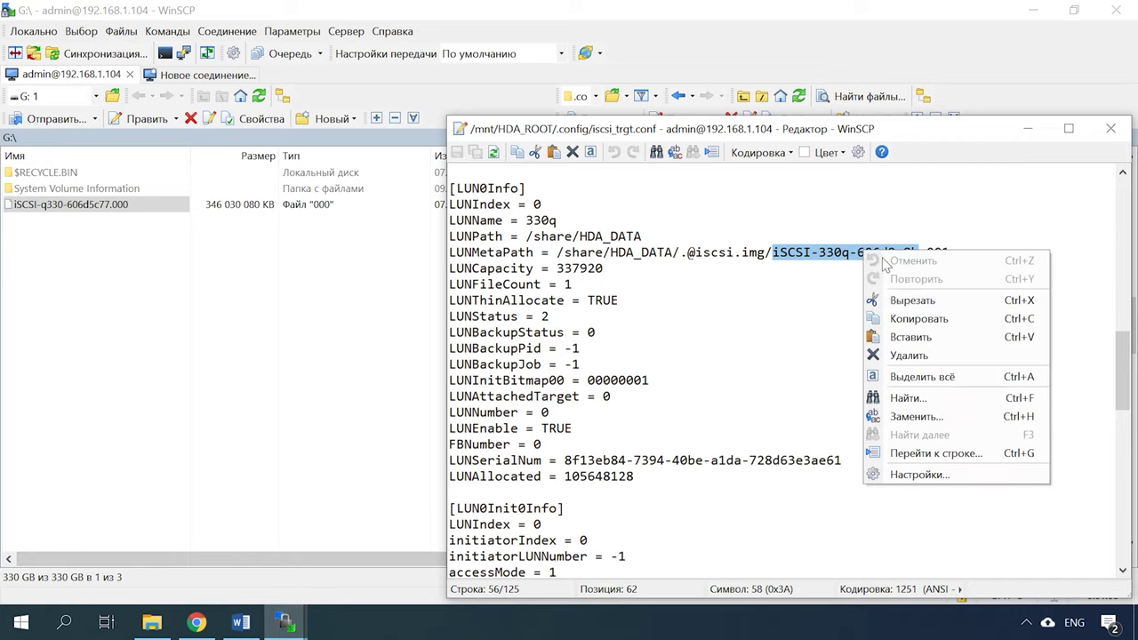
click(911, 337)
drag(950, 252, 926, 252)
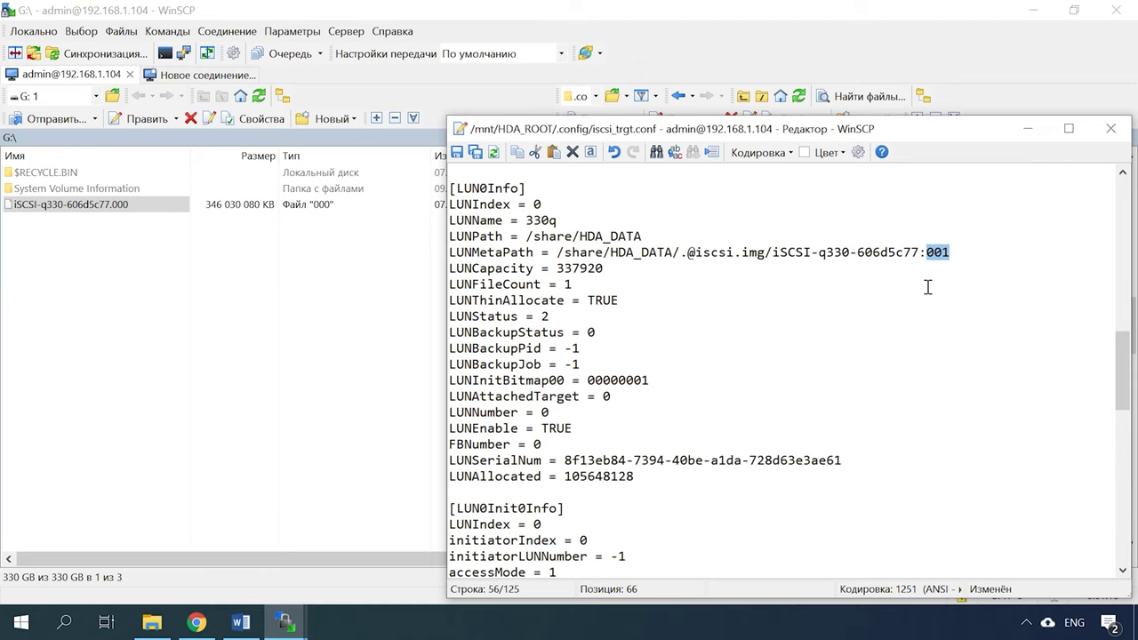
click(1111, 129)
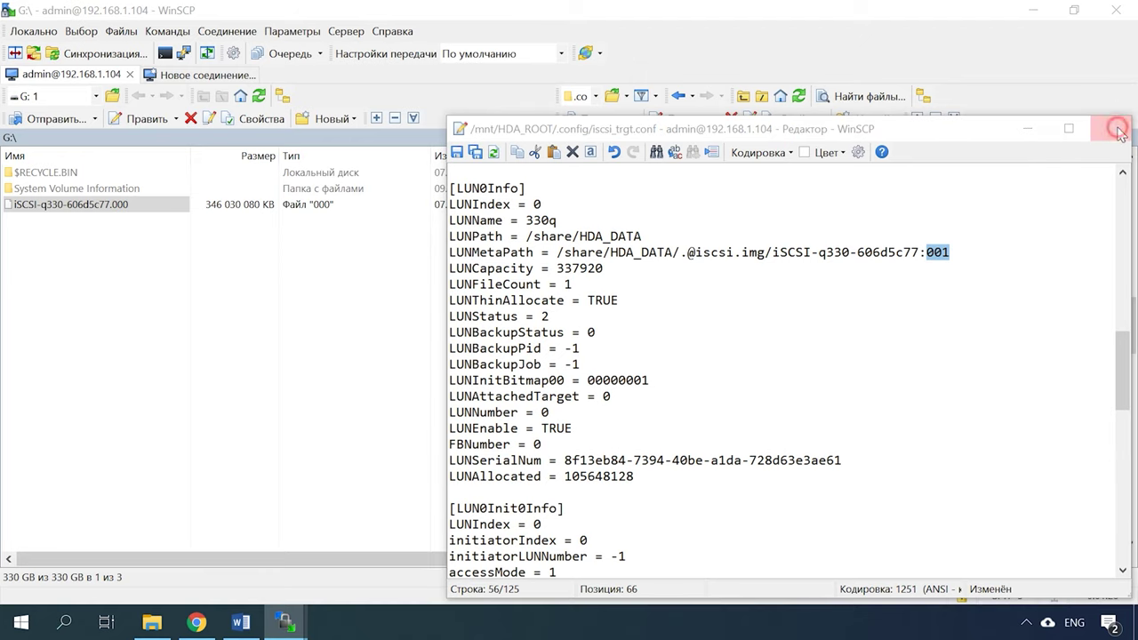
click(681, 403)
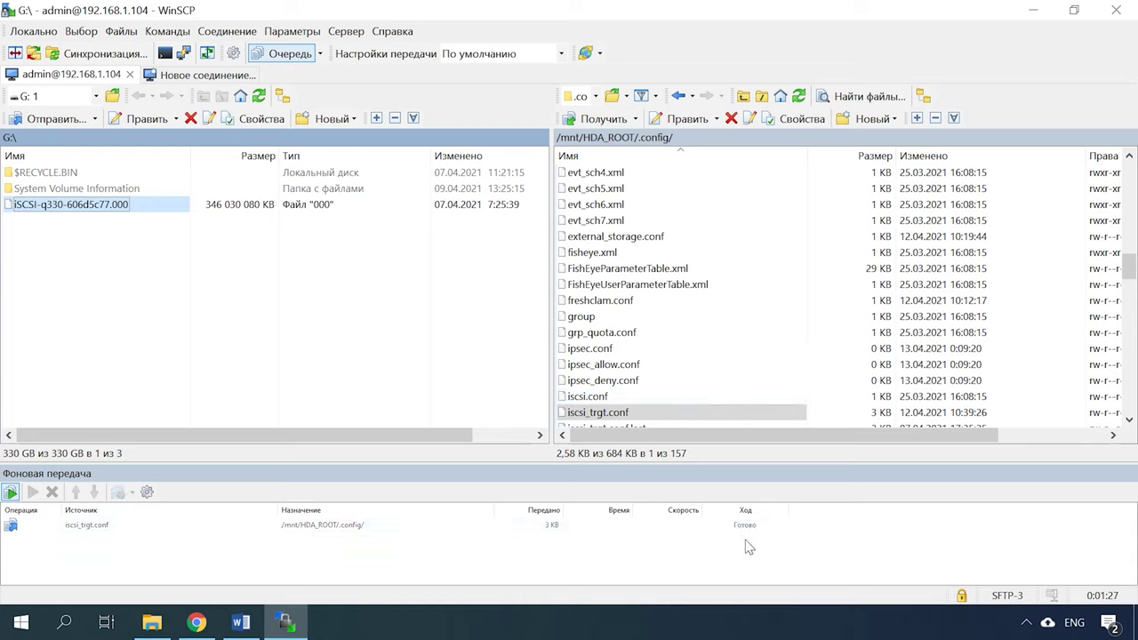
click(197, 622)
click(1017, 92)
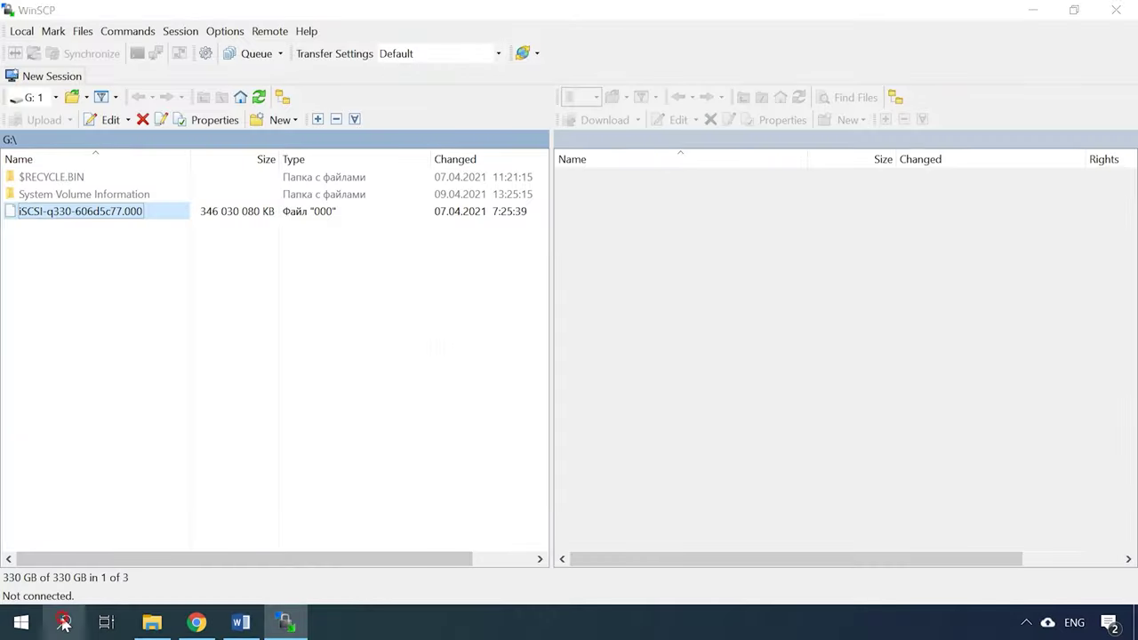
Open the Windows iSCSI Initiator and quick-connect to the NAS target iqn.2004-04.com.qnap:ts-412:iscsi.330.c2a8f5.
click(63, 622)
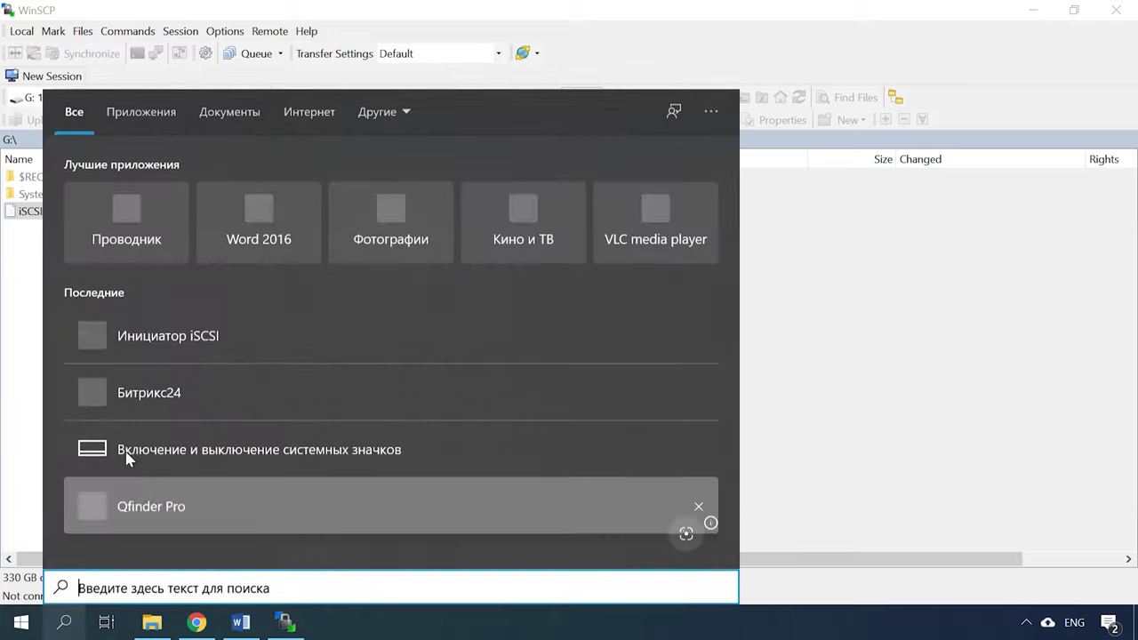
click(199, 360)
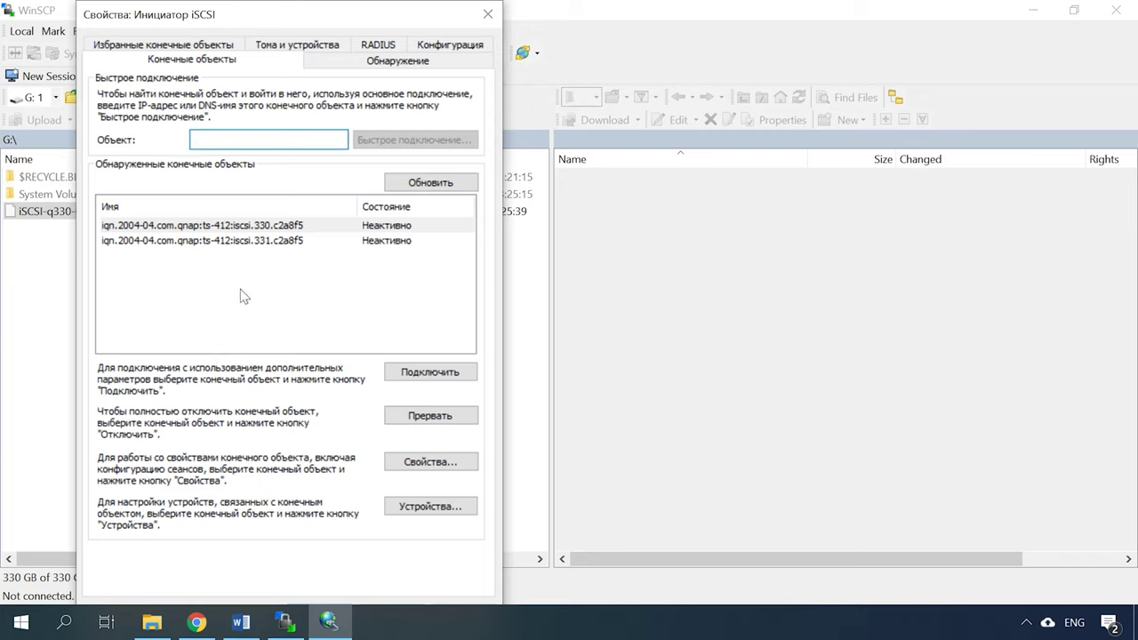
text(192.168.1.1)
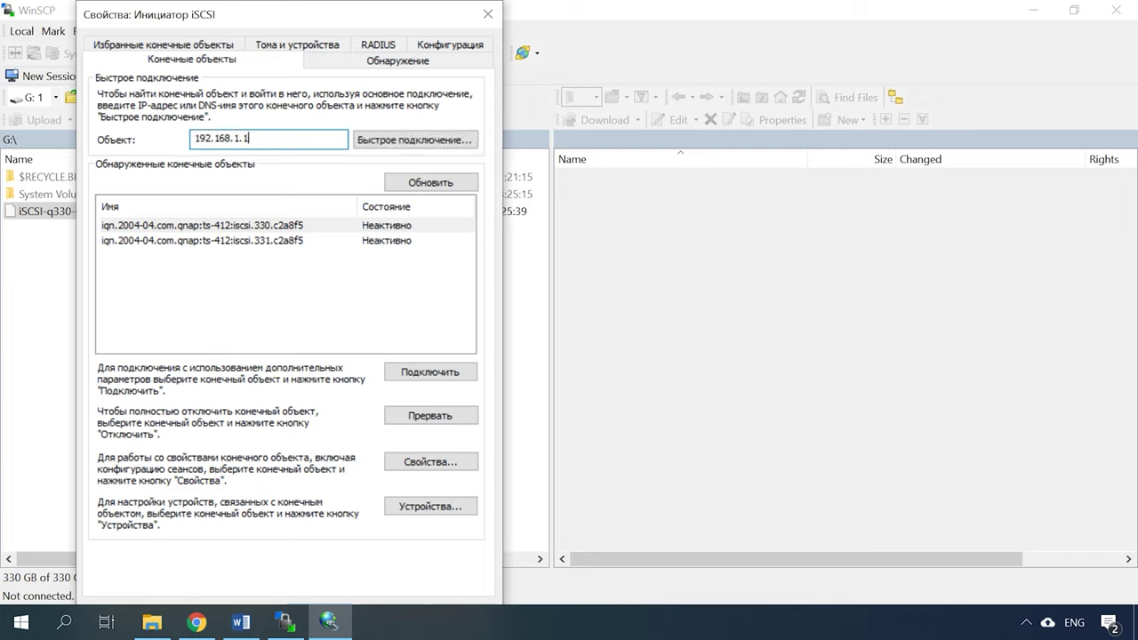
click(412, 140)
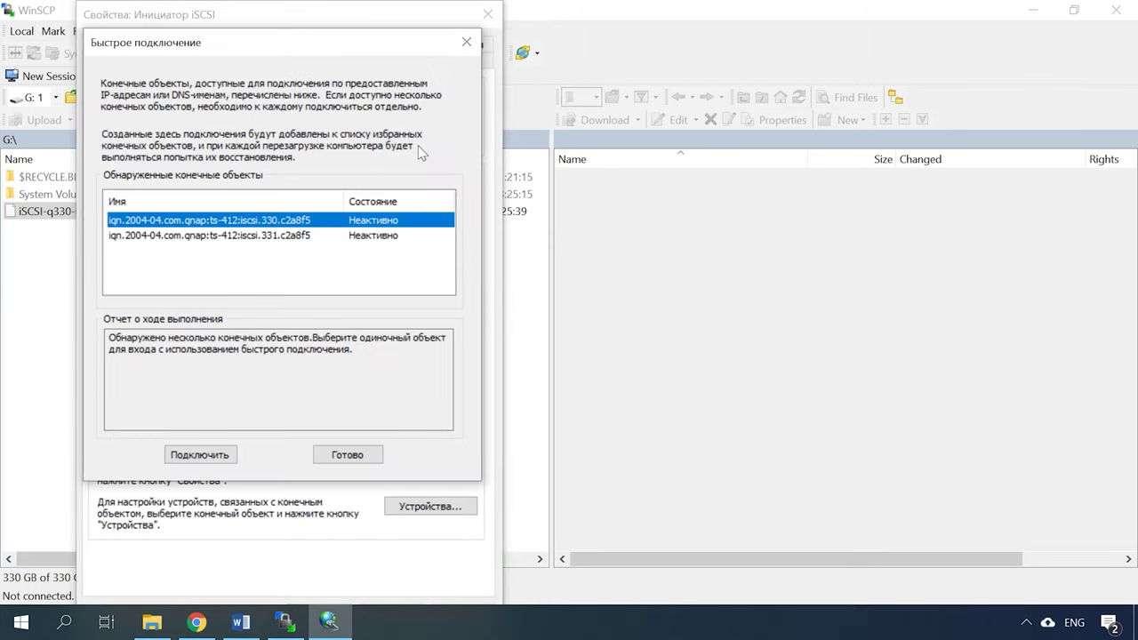
click(200, 456)
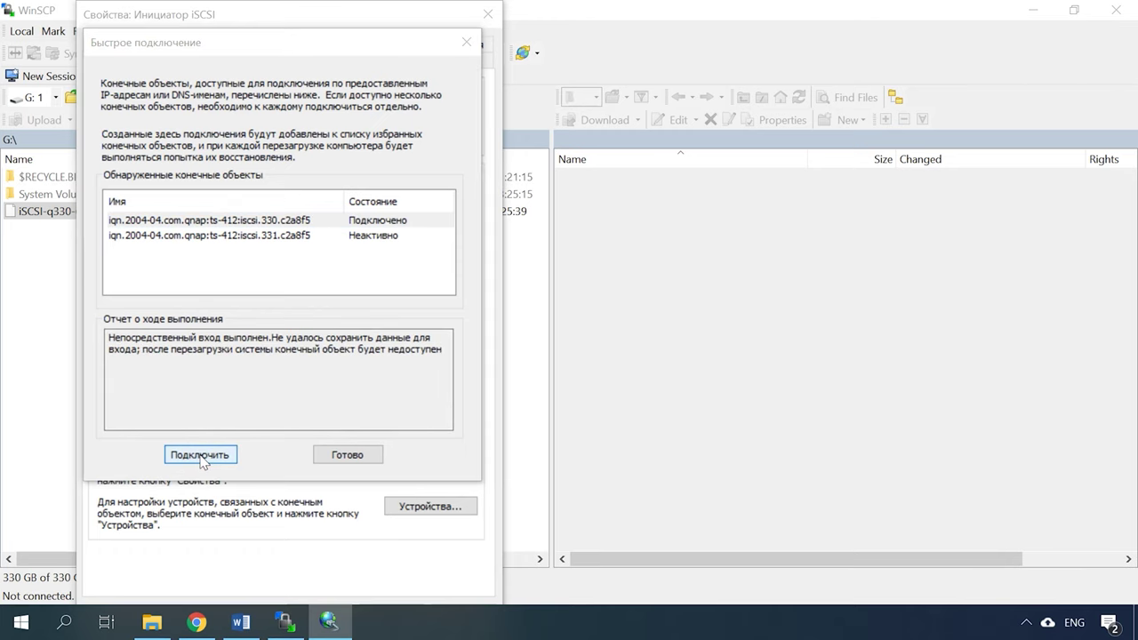
click(346, 458)
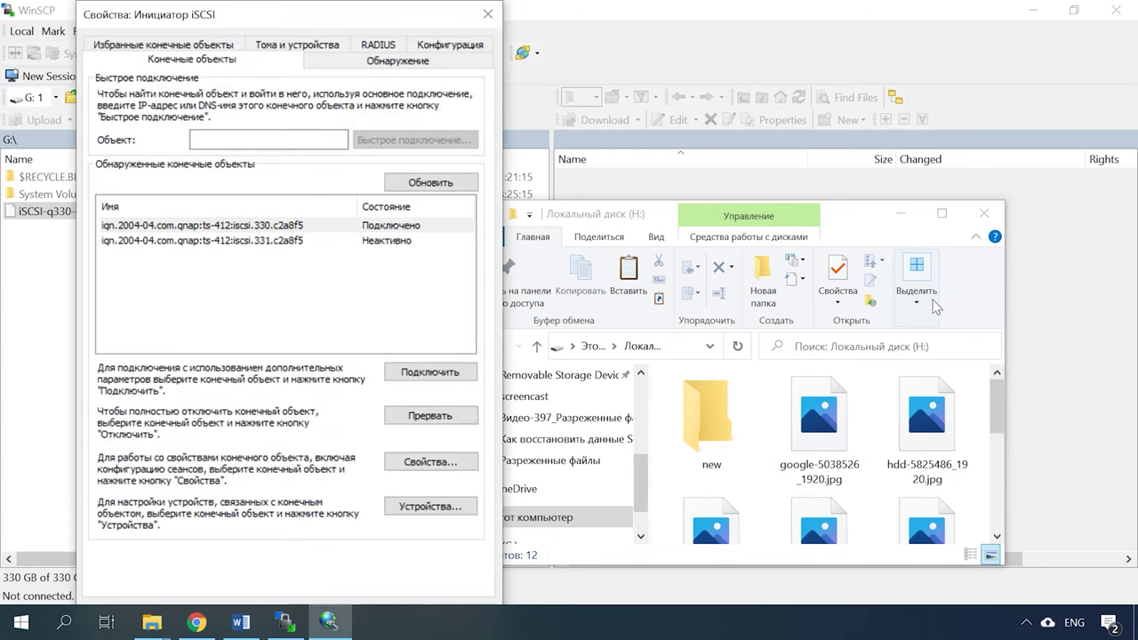
Maximize the File Explorer window of local disk H: and examine the files on it.
click(942, 214)
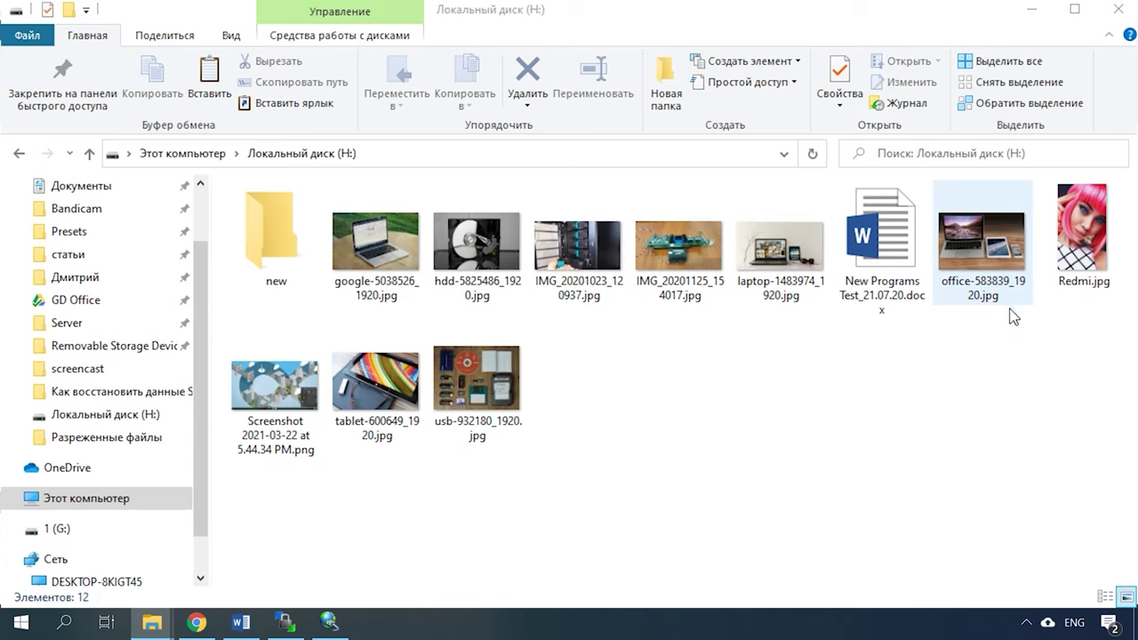
click(1013, 317)
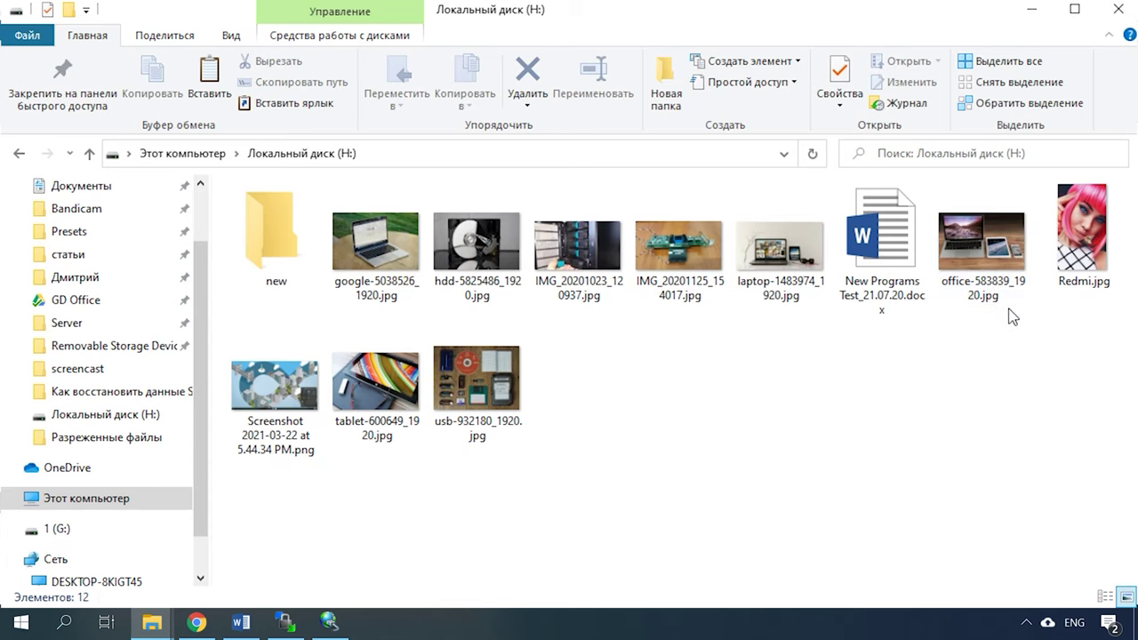
click(1002, 267)
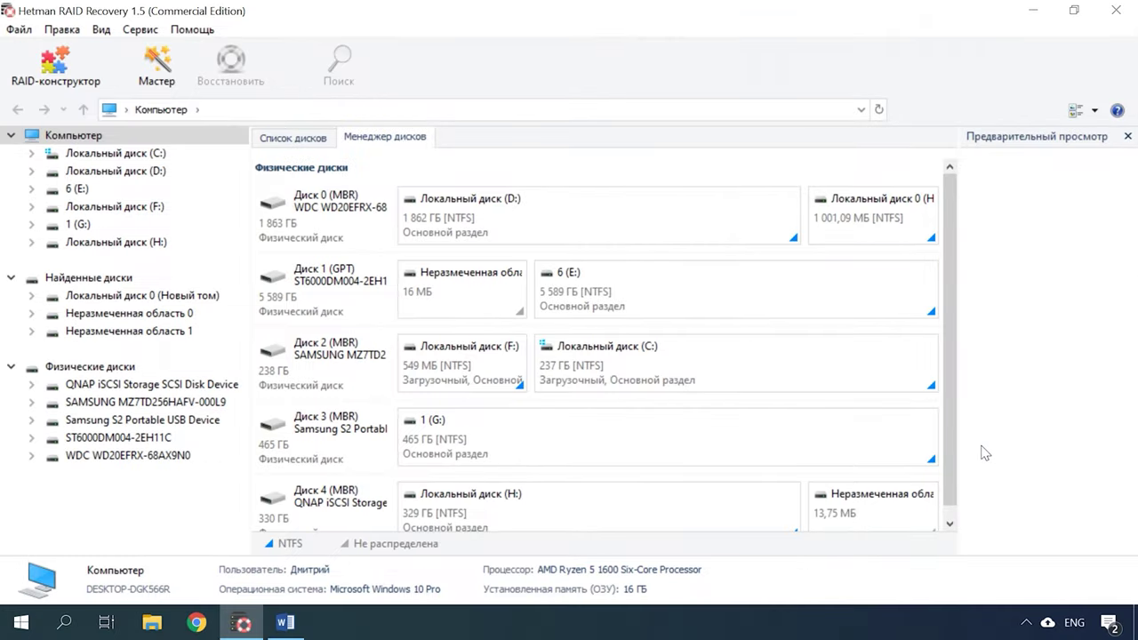
In Hetman RAID Recovery, mount iSCSI-q330-606d5c77.000 from G: as a disk, showing all file types, and select its 329 GB NTFS partition.
click(139, 29)
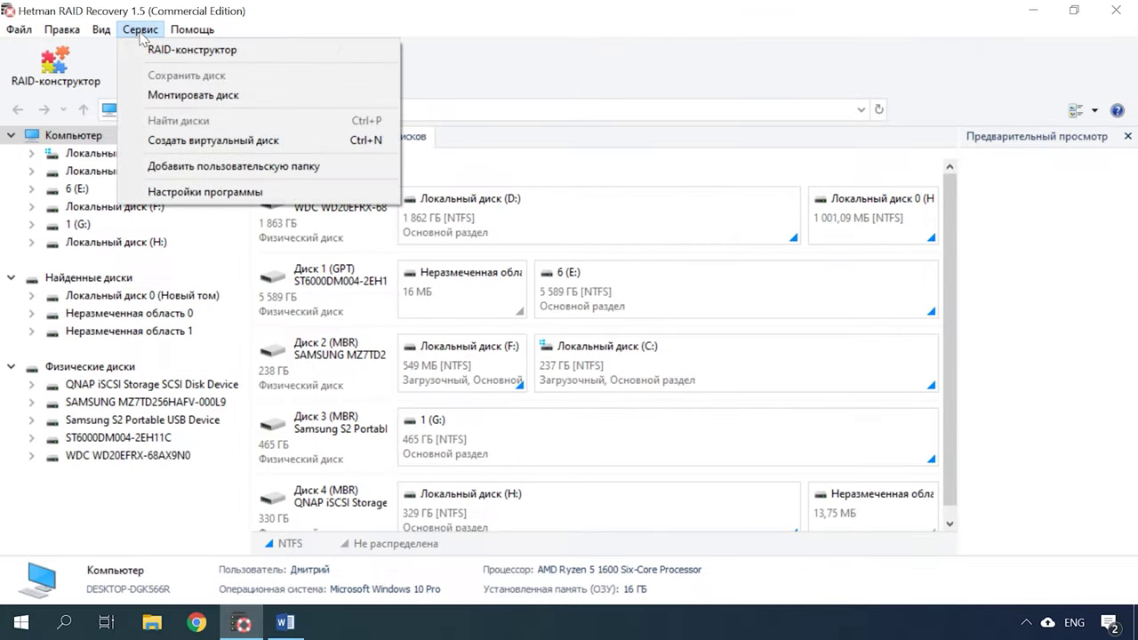
click(211, 99)
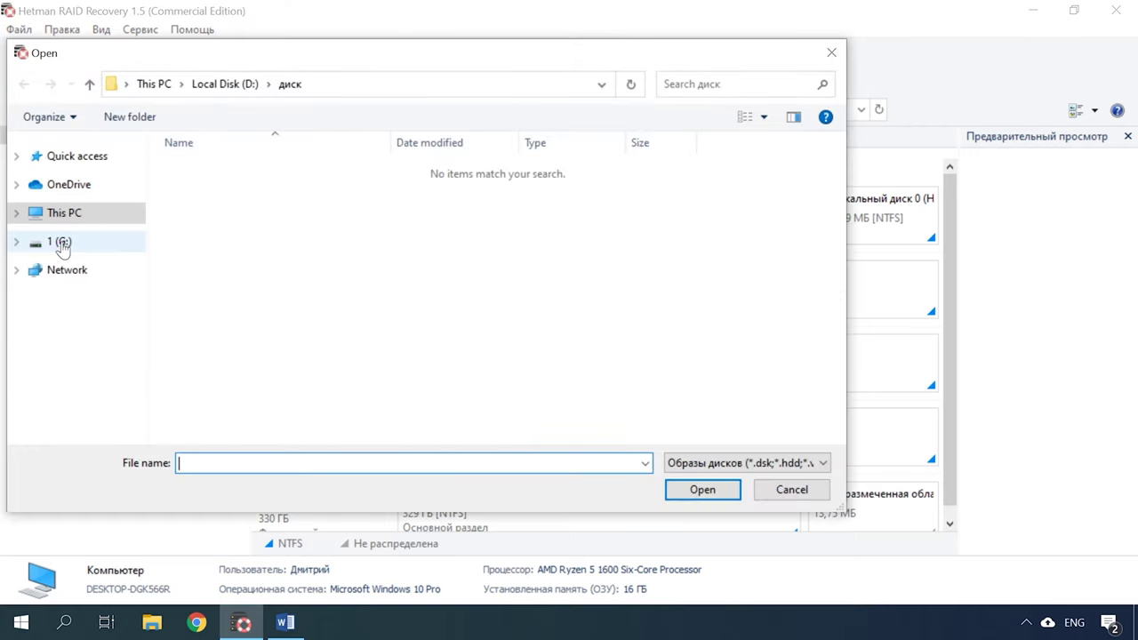
click(60, 243)
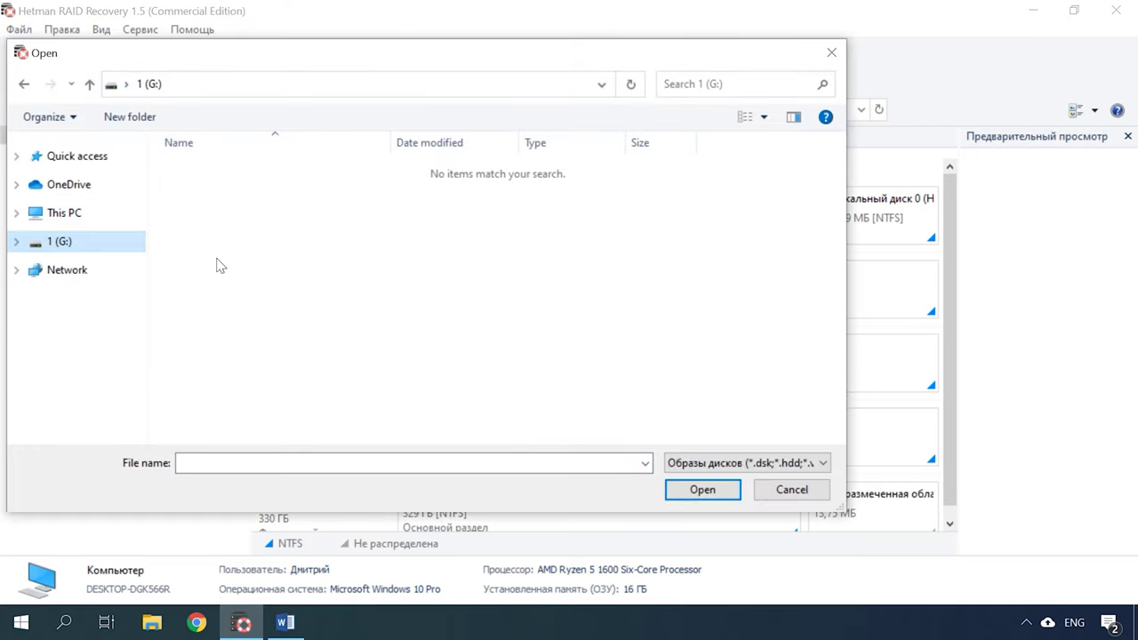
click(826, 463)
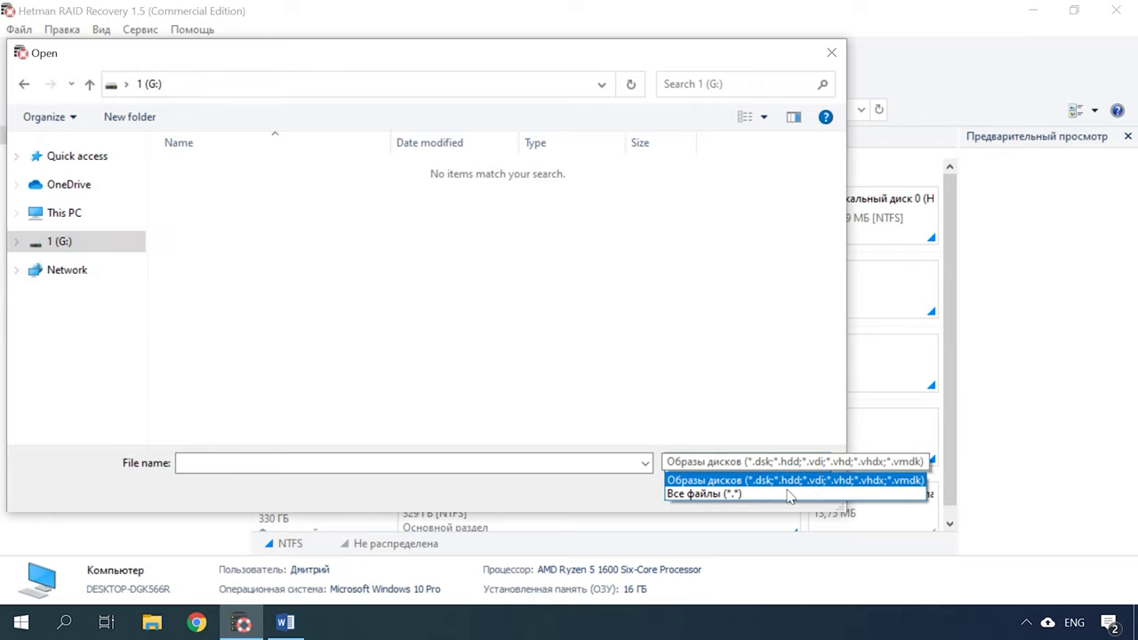
click(731, 495)
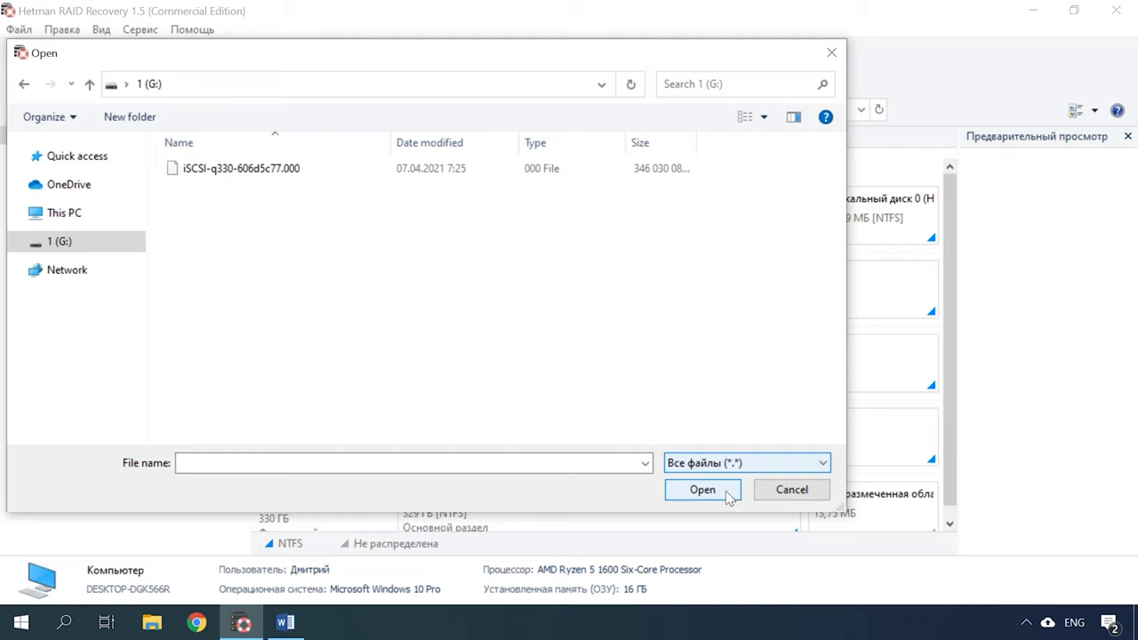
click(206, 173)
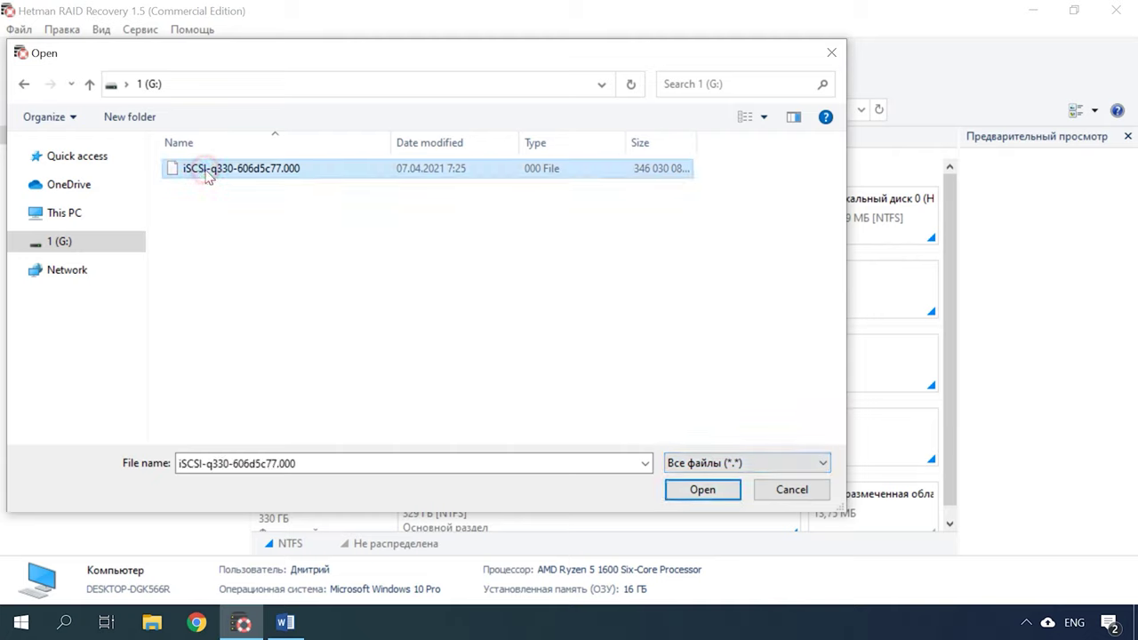
click(708, 498)
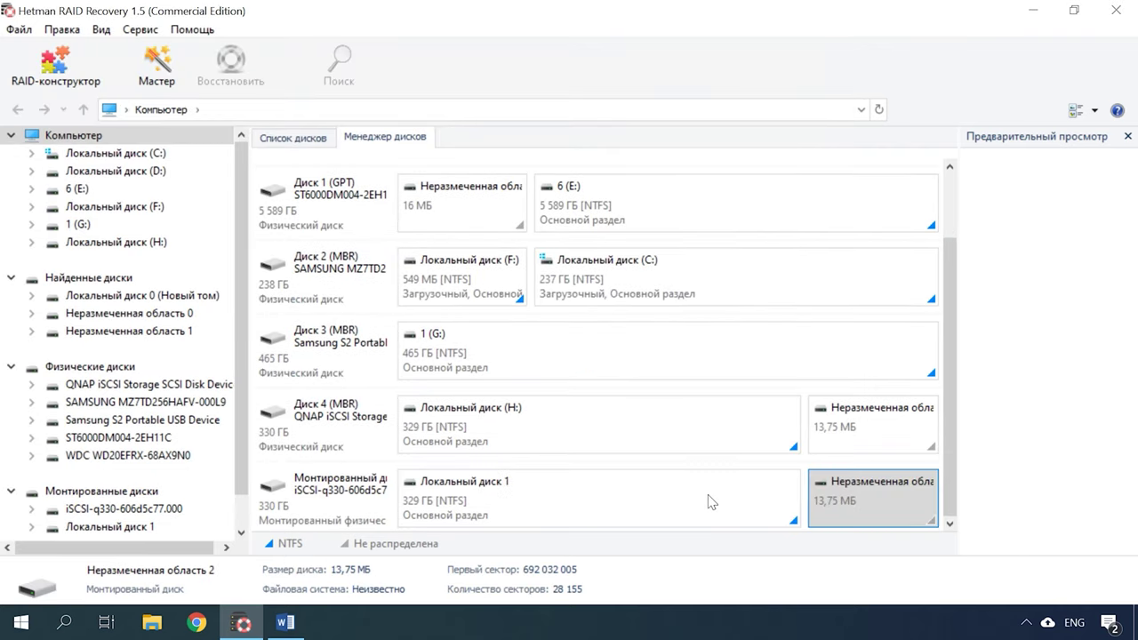
click(542, 504)
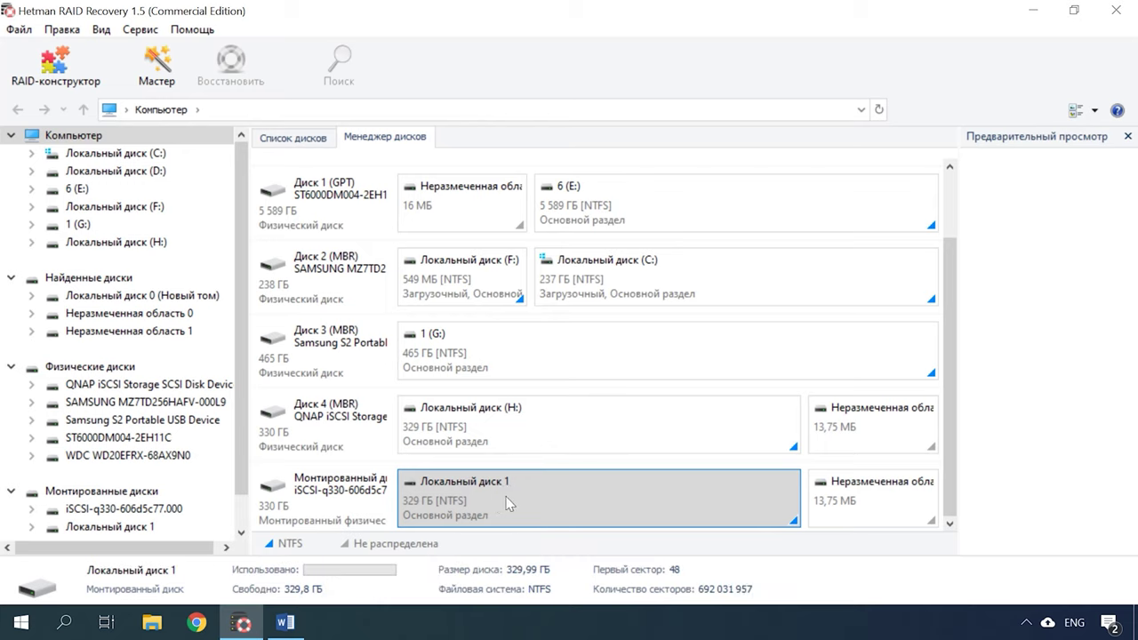
Open the mounted Локальный диск 1 and run a full analysis of it for the NTFS file system, then finish the wizard.
right_click(560, 504)
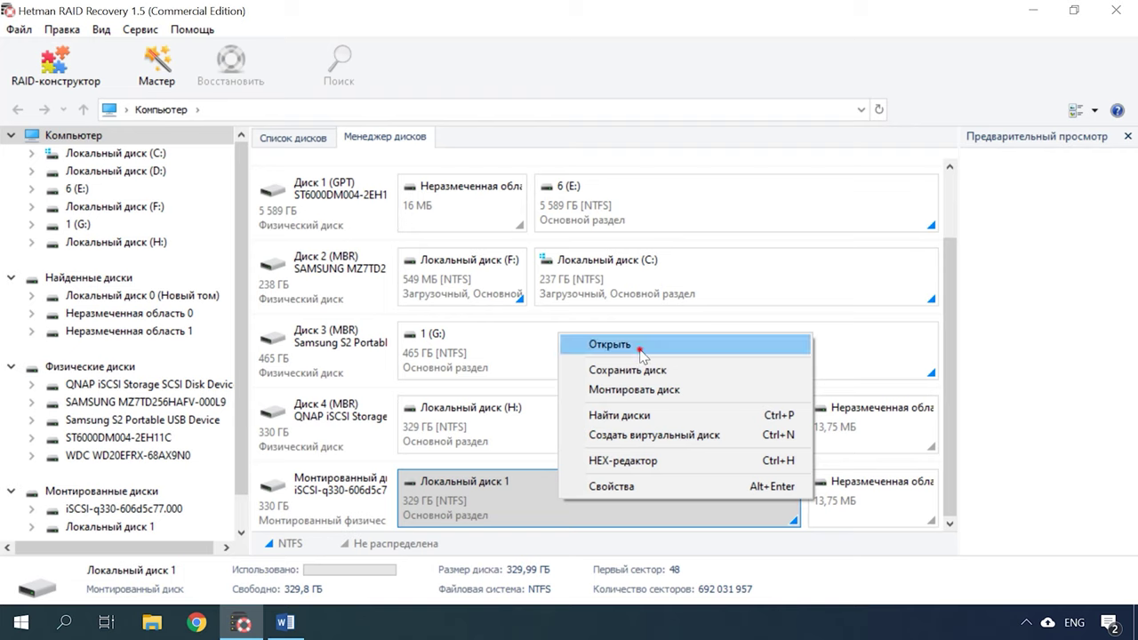
click(642, 351)
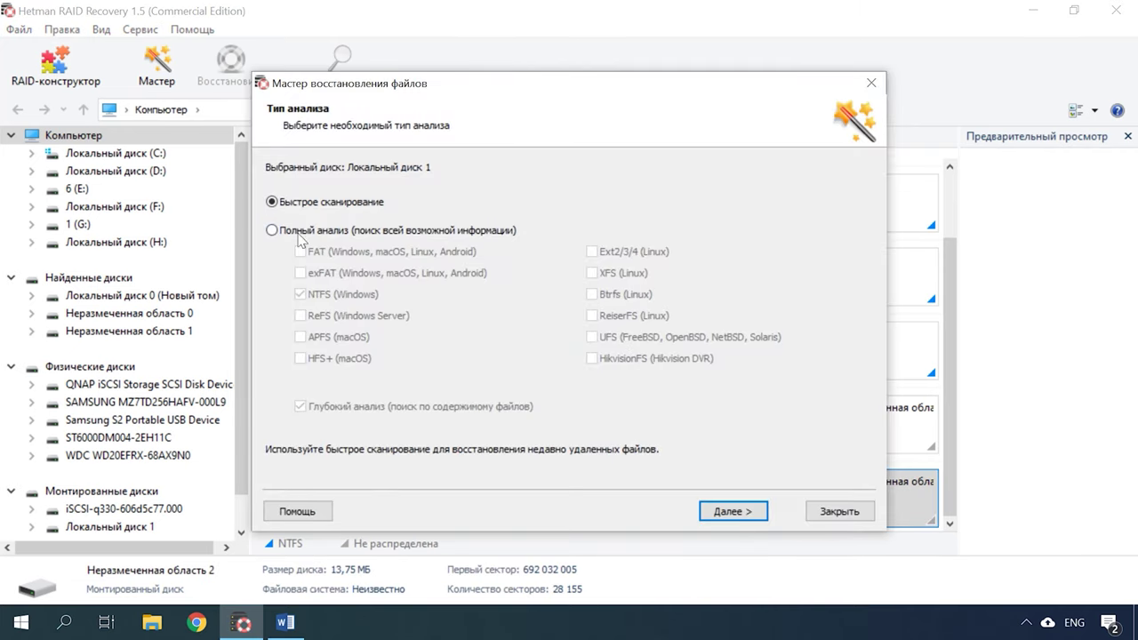
click(299, 233)
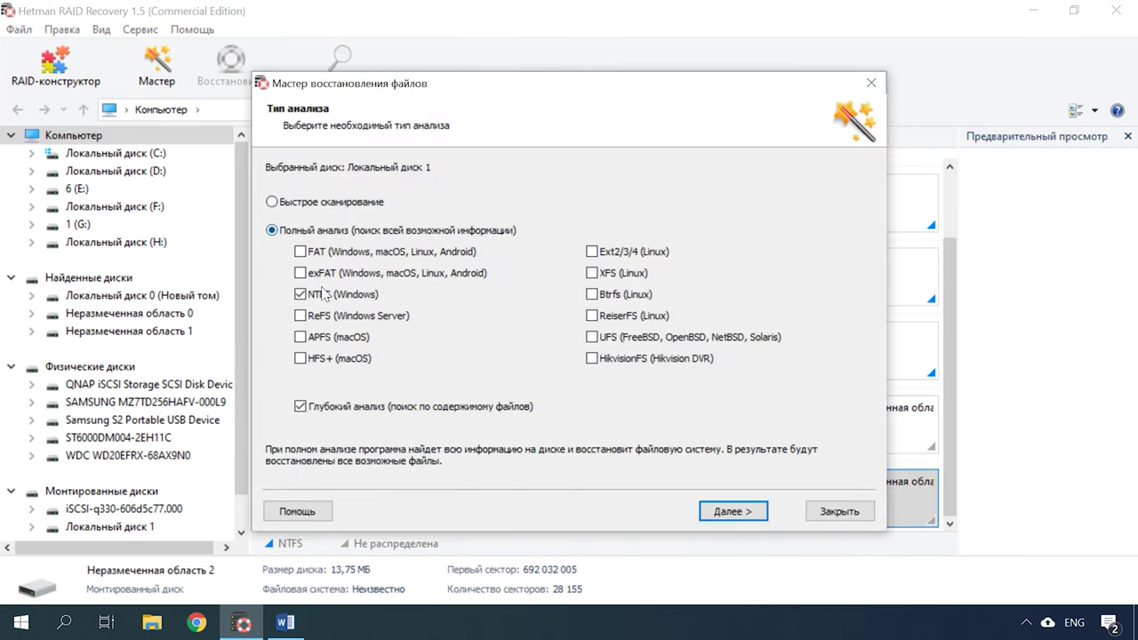
click(302, 405)
click(734, 515)
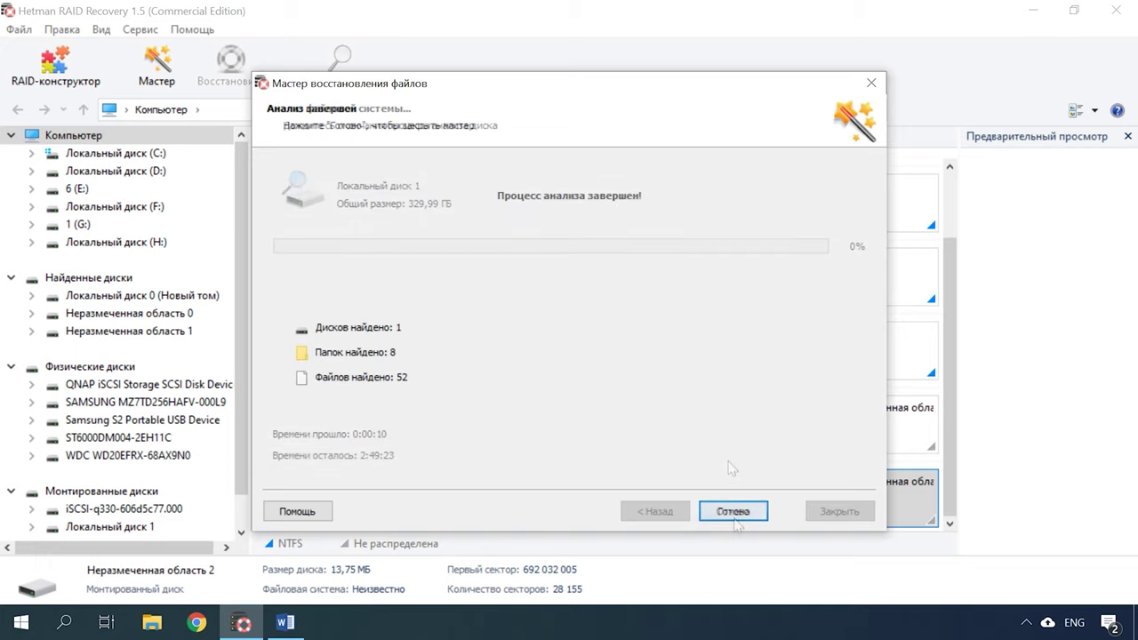
click(734, 511)
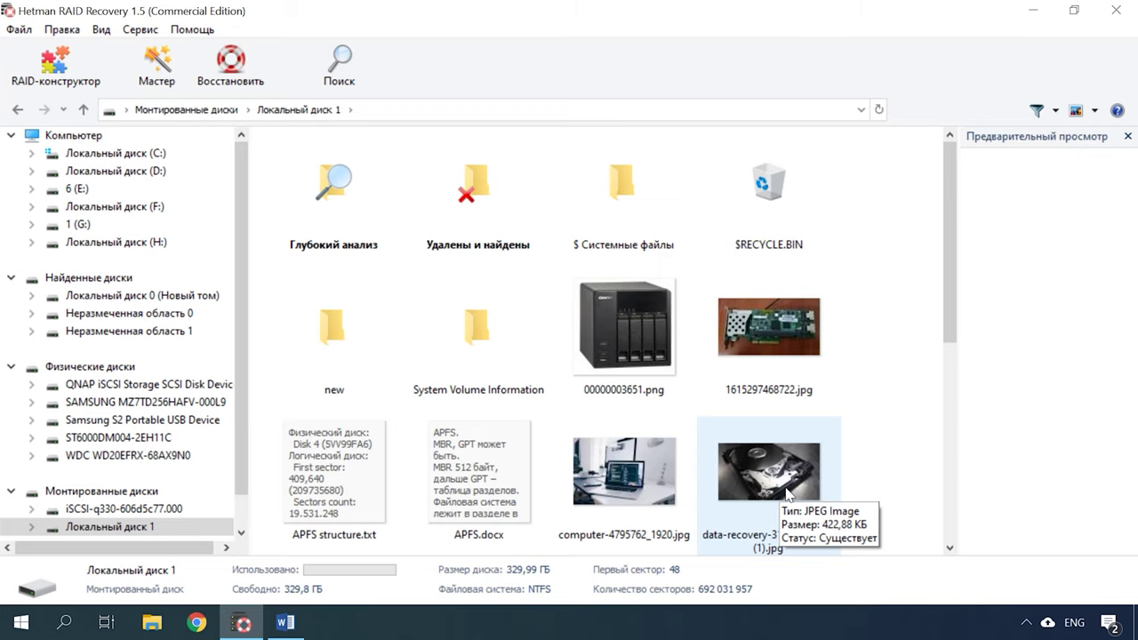
Preview the found images Redmi.jpg and office-583839_1920.jpg on Локальный диск 1.
scroll(863, 500, down, 5)
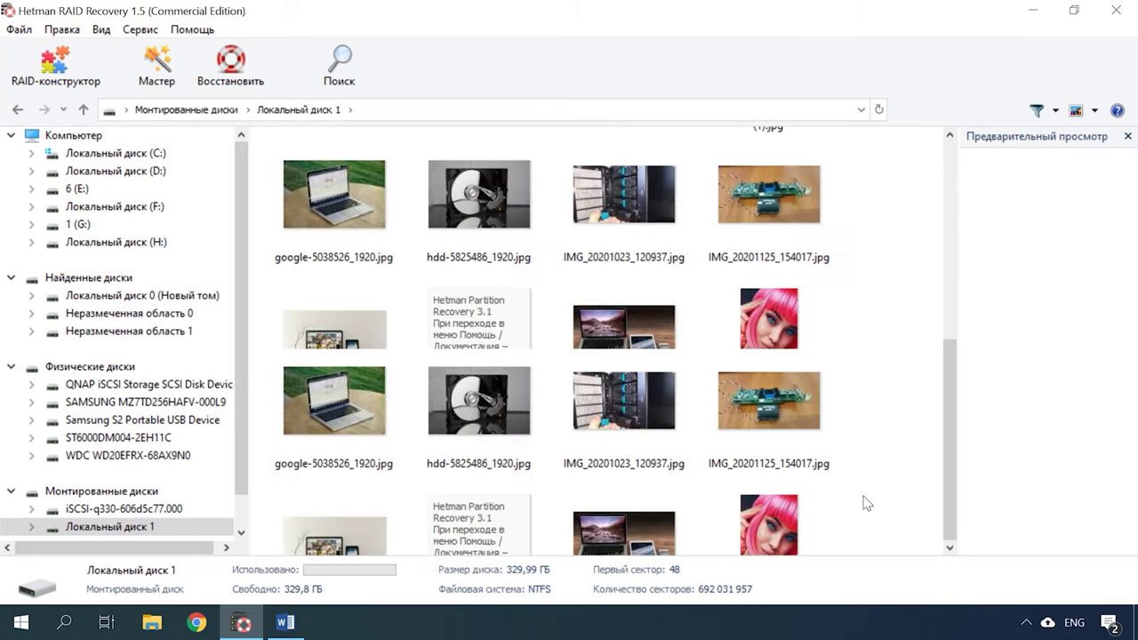
click(757, 362)
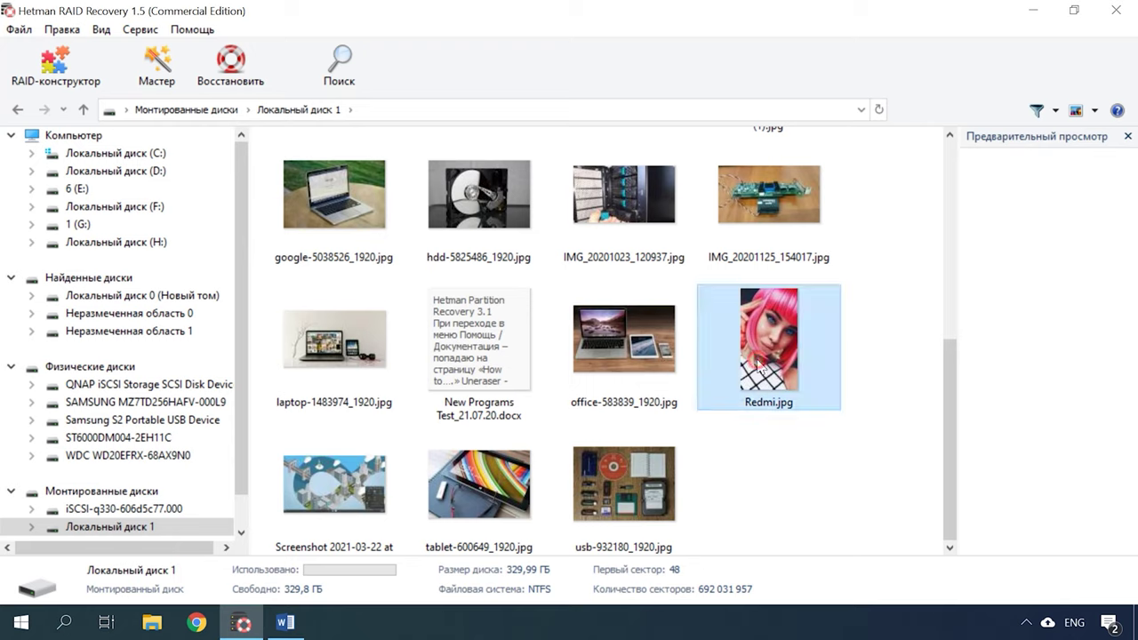
click(622, 350)
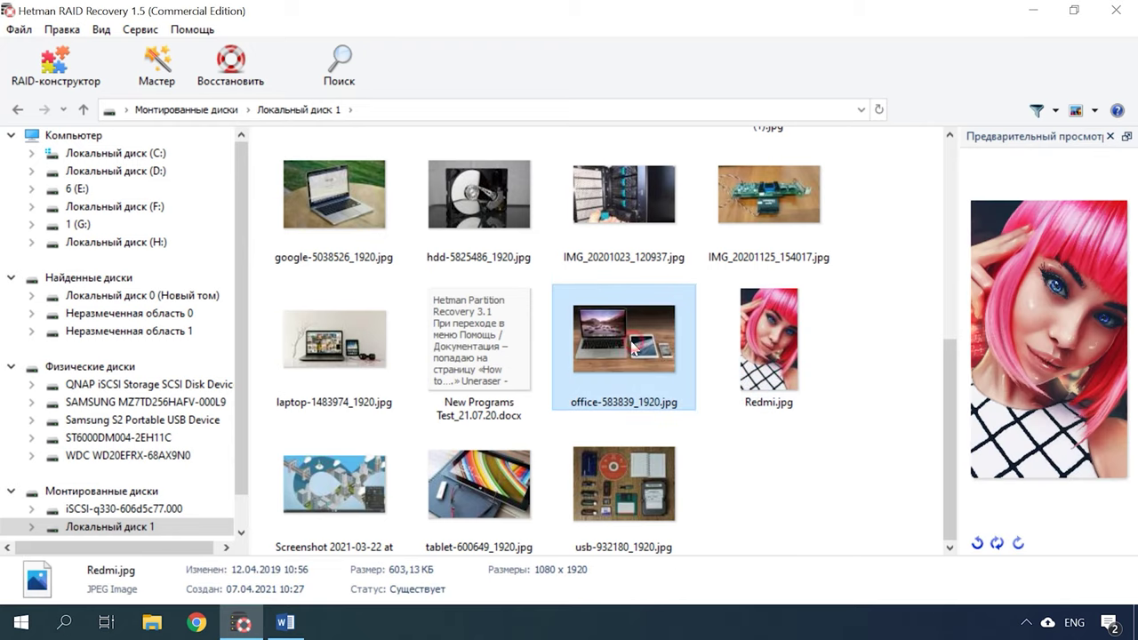
Recover the files from google-5038526_1920.jpg through usb-932180_1920.jpg to the hard disk folder C:\Восстановленные файлы\, keeping the default save options.
drag(884, 190, 344, 510)
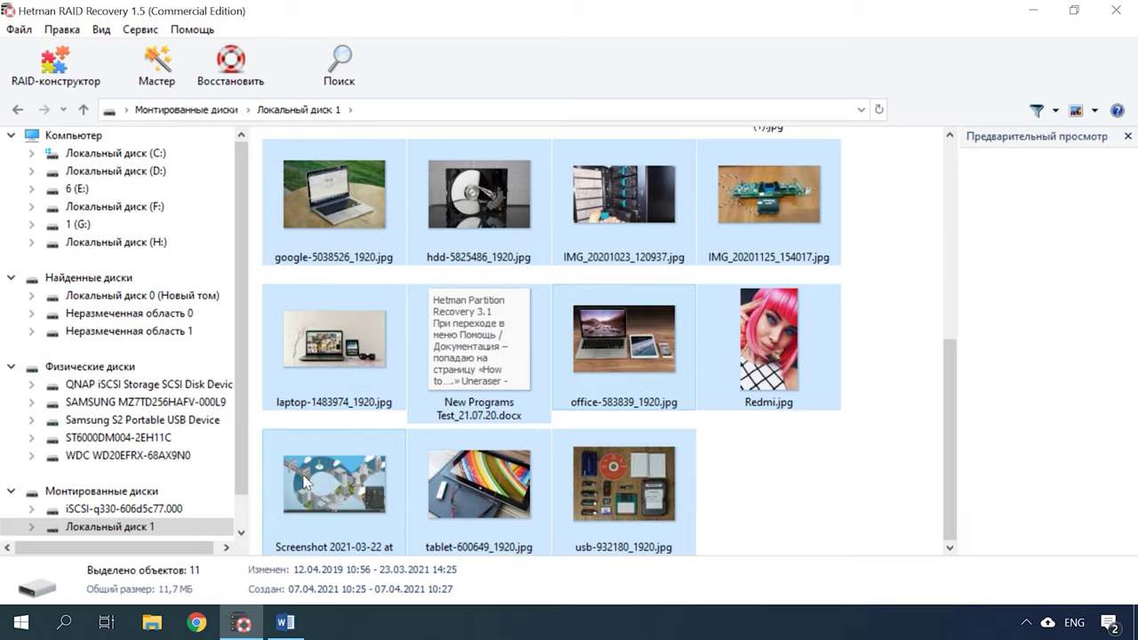
click(235, 86)
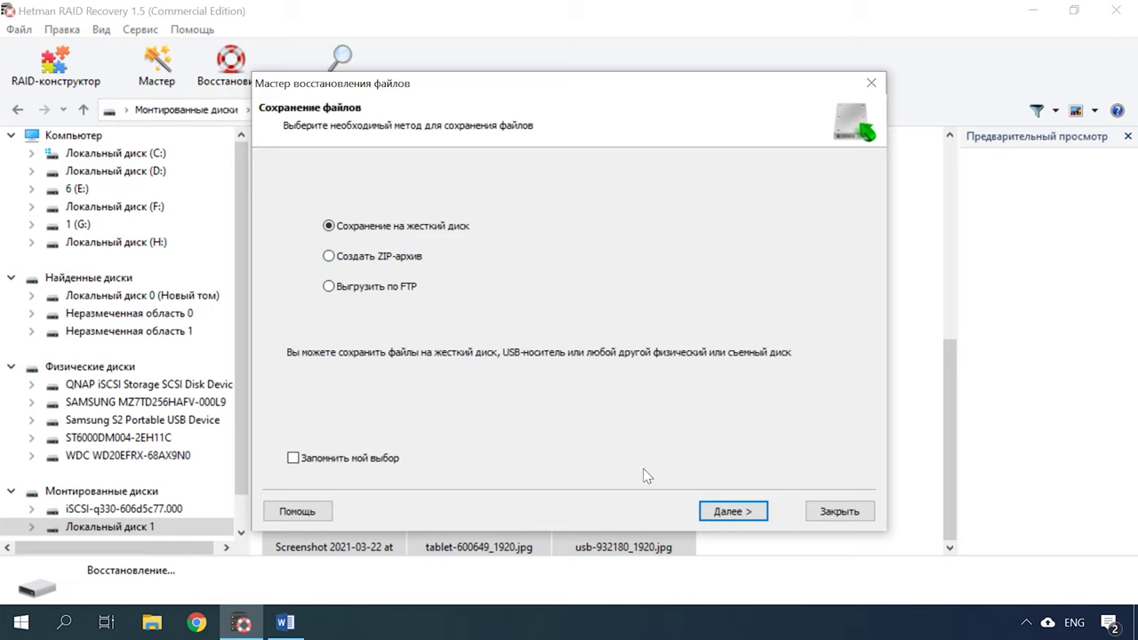
click(720, 512)
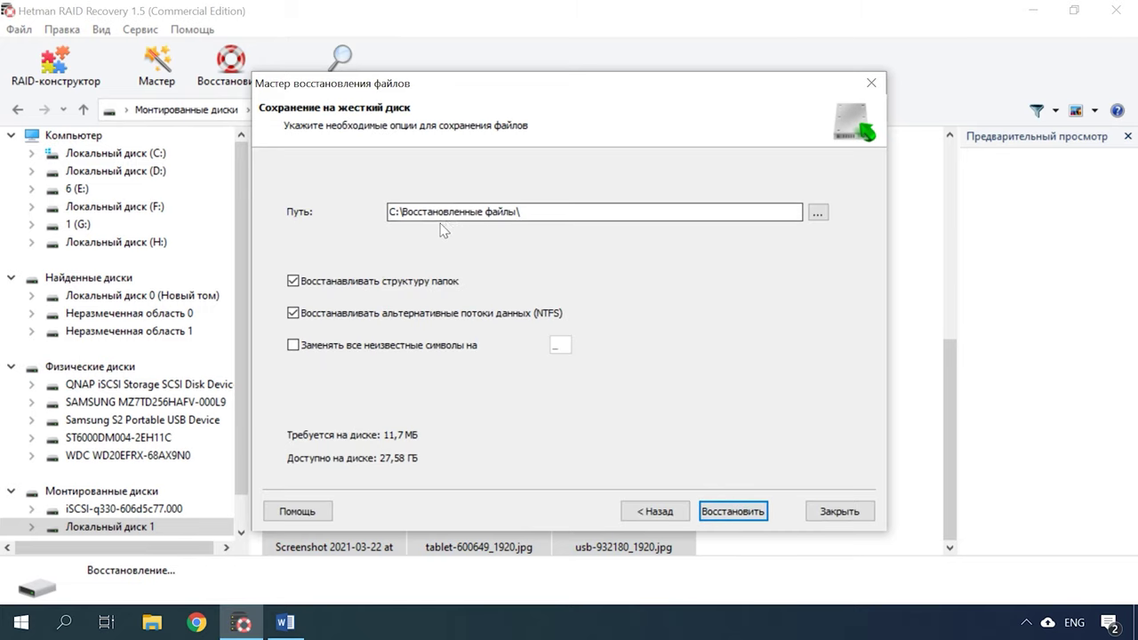
click(734, 513)
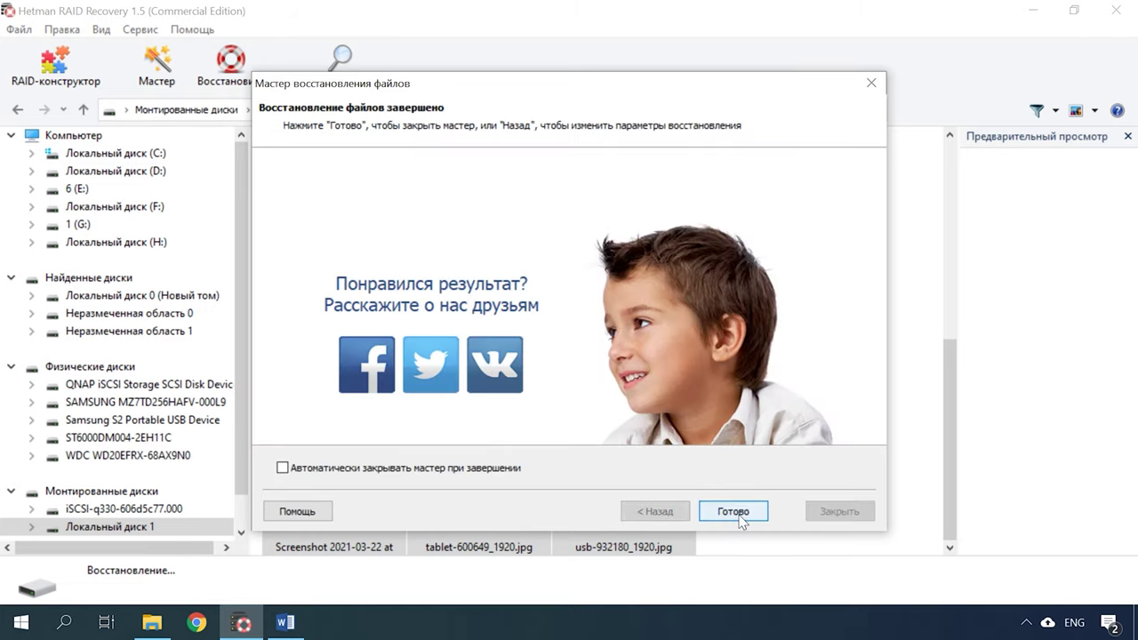
click(733, 513)
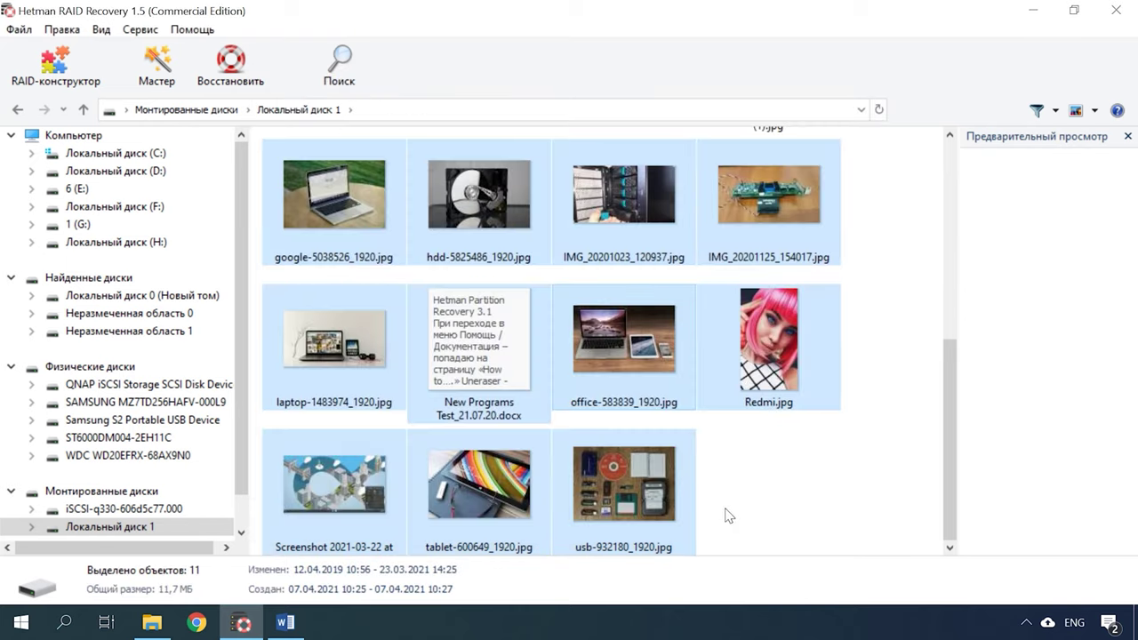
Switch to File Explorer, examine the recovered files in the Восстановленные файлы folder on C:, and return to Hetman RAID Recovery.
click(151, 625)
click(286, 554)
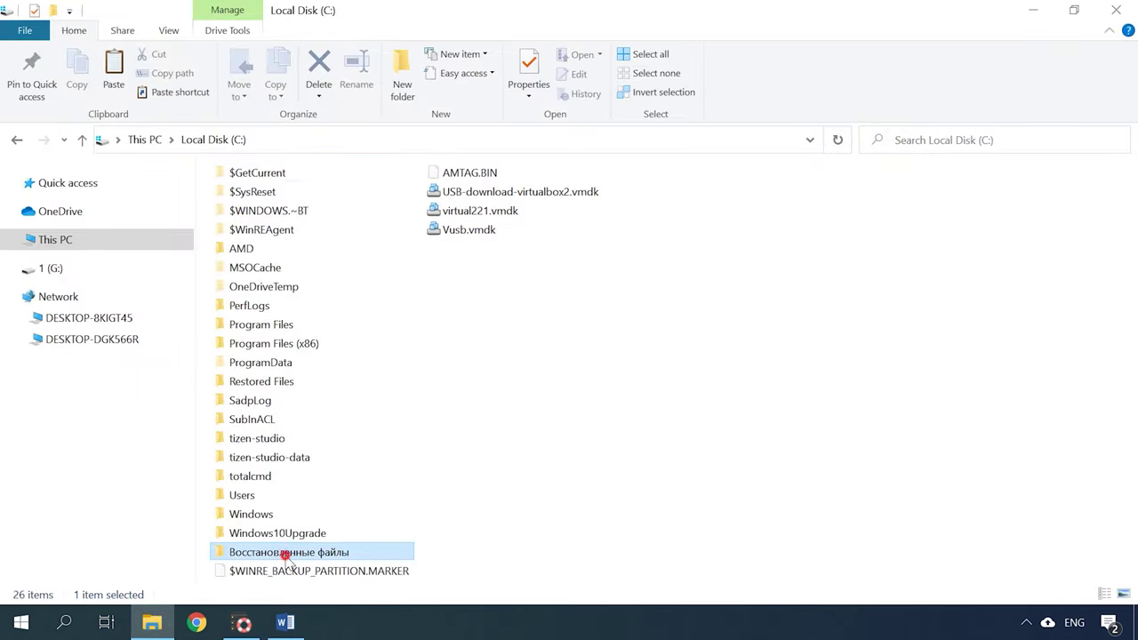
double_click(287, 553)
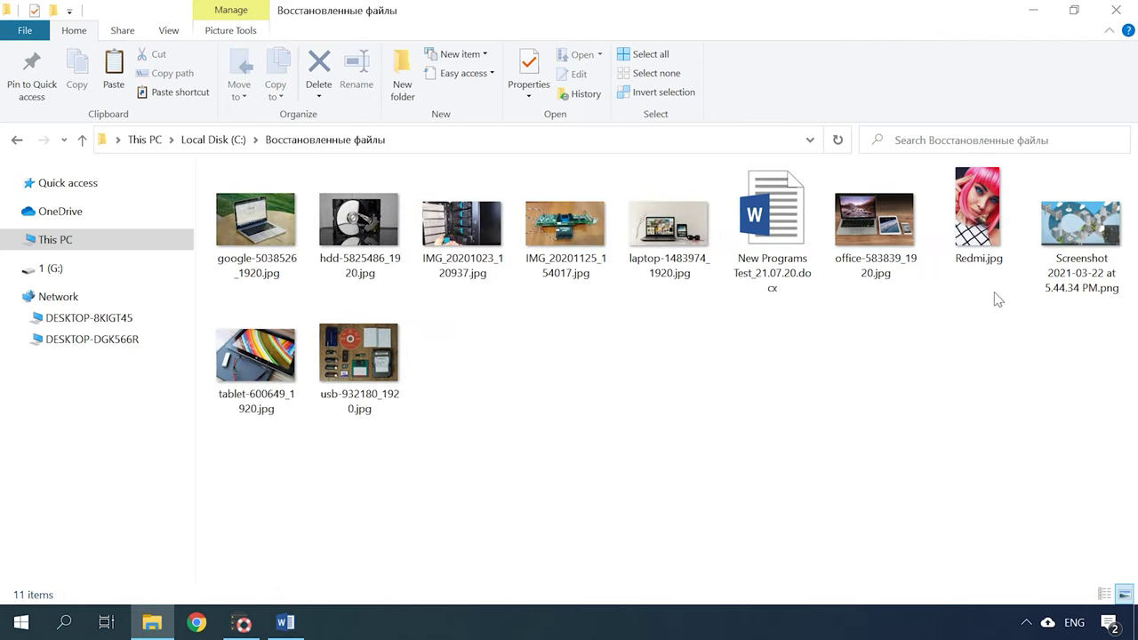
click(973, 248)
click(860, 254)
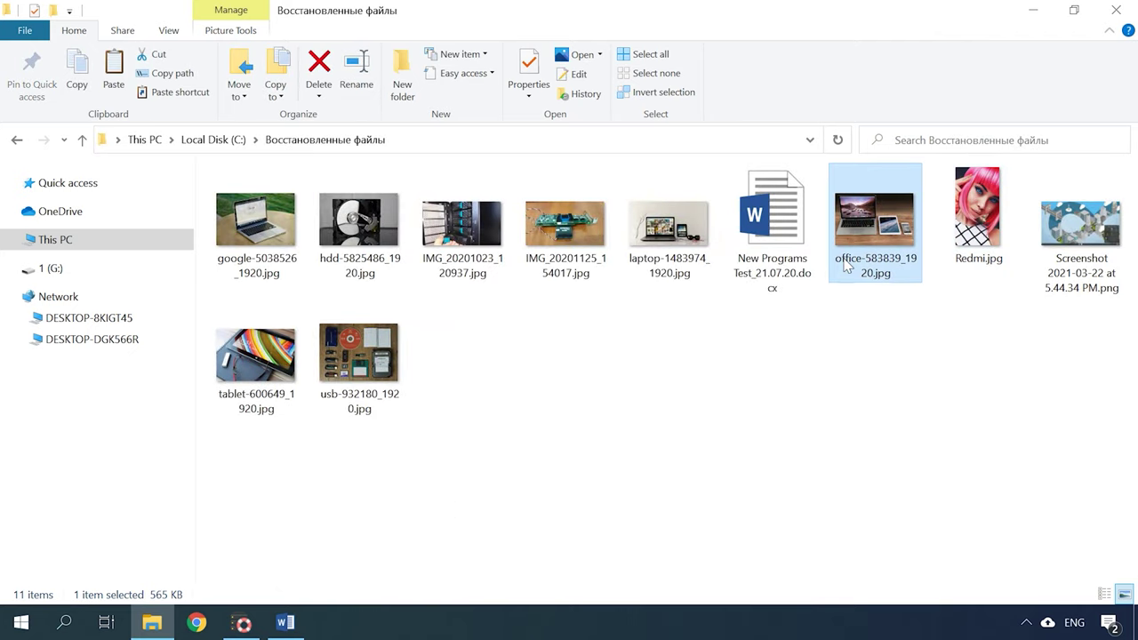
click(242, 622)
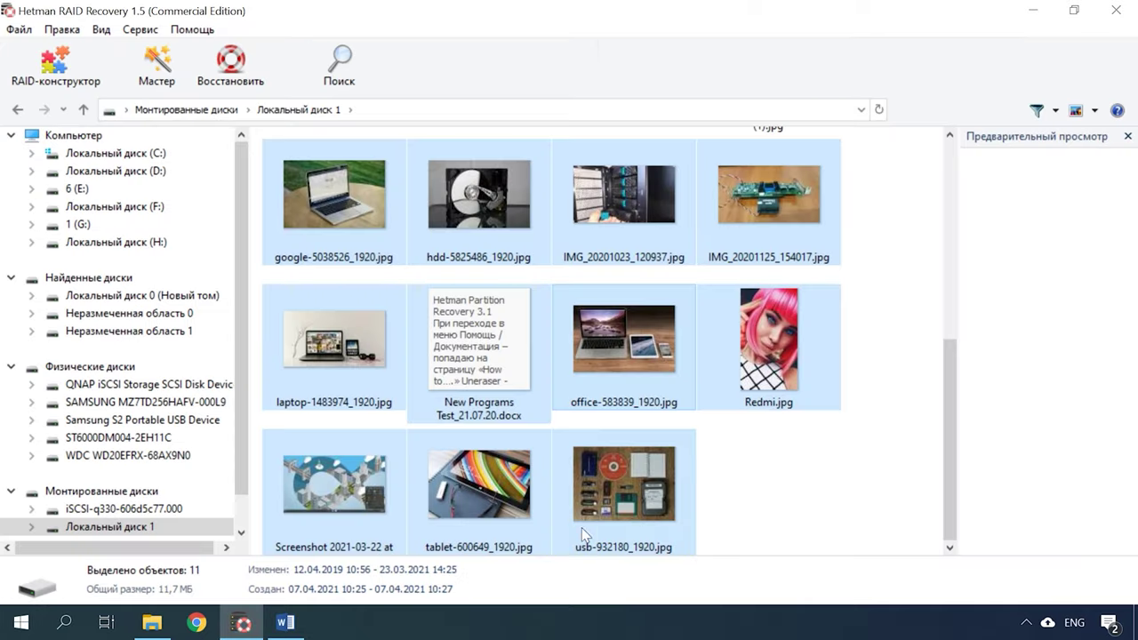